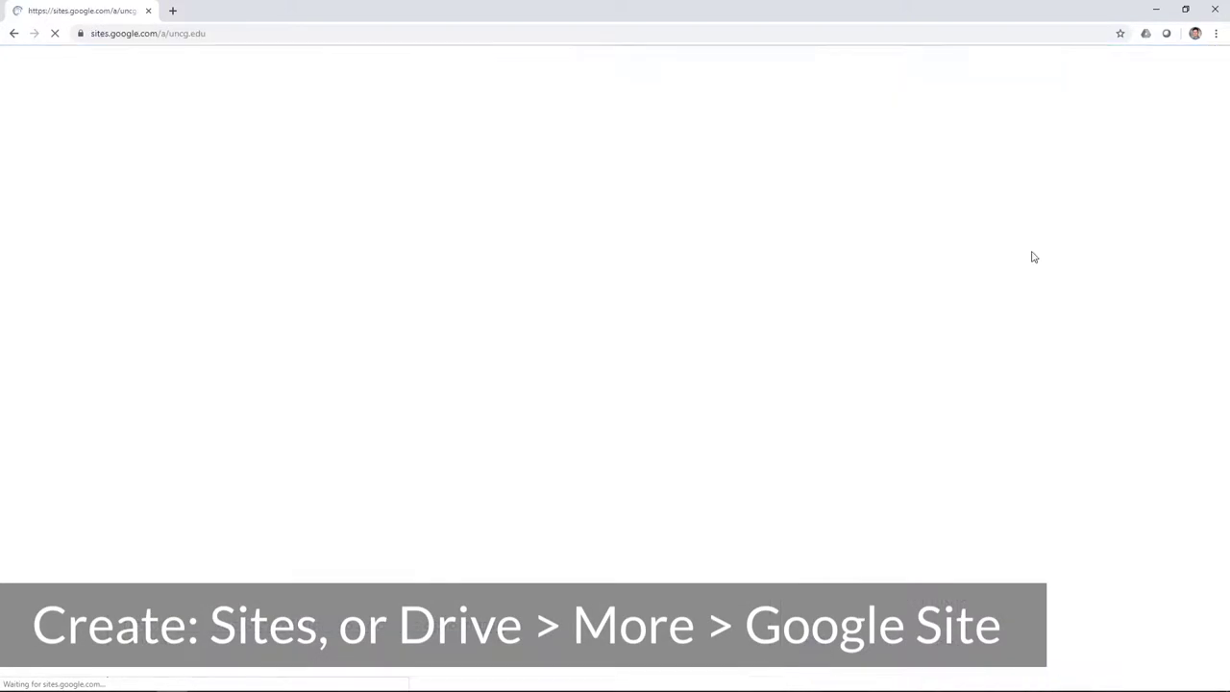
- Create a blank Google Site from Google Drive
click(41, 156)
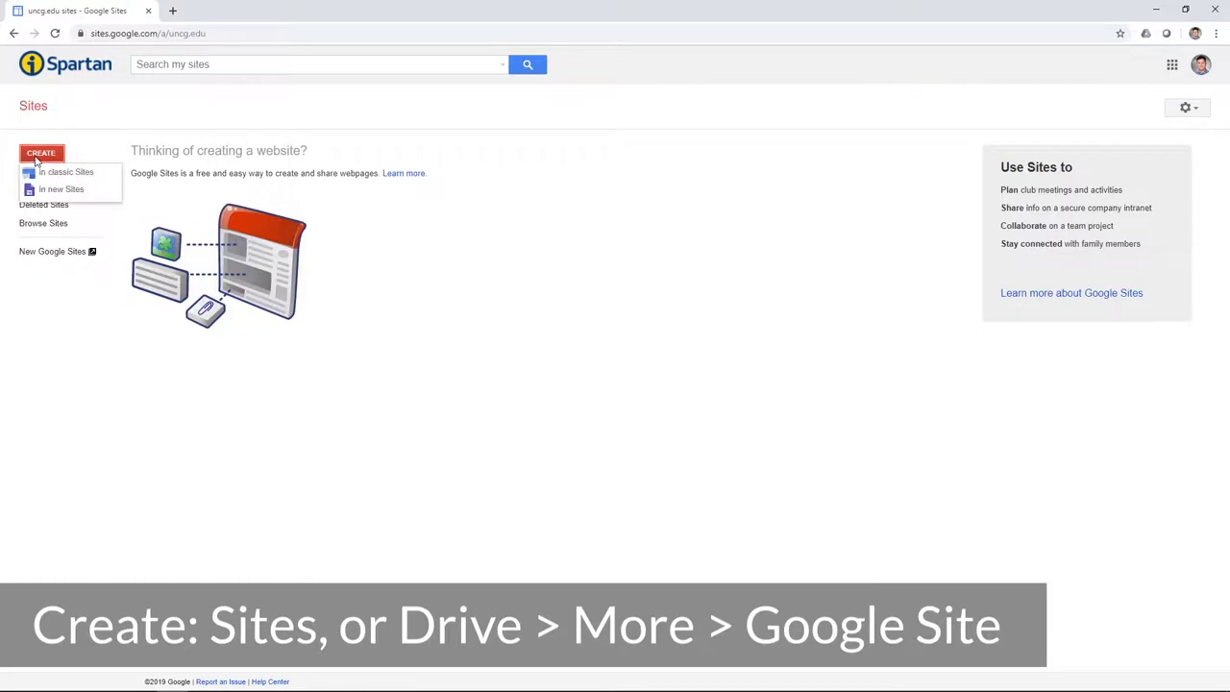
click(61, 191)
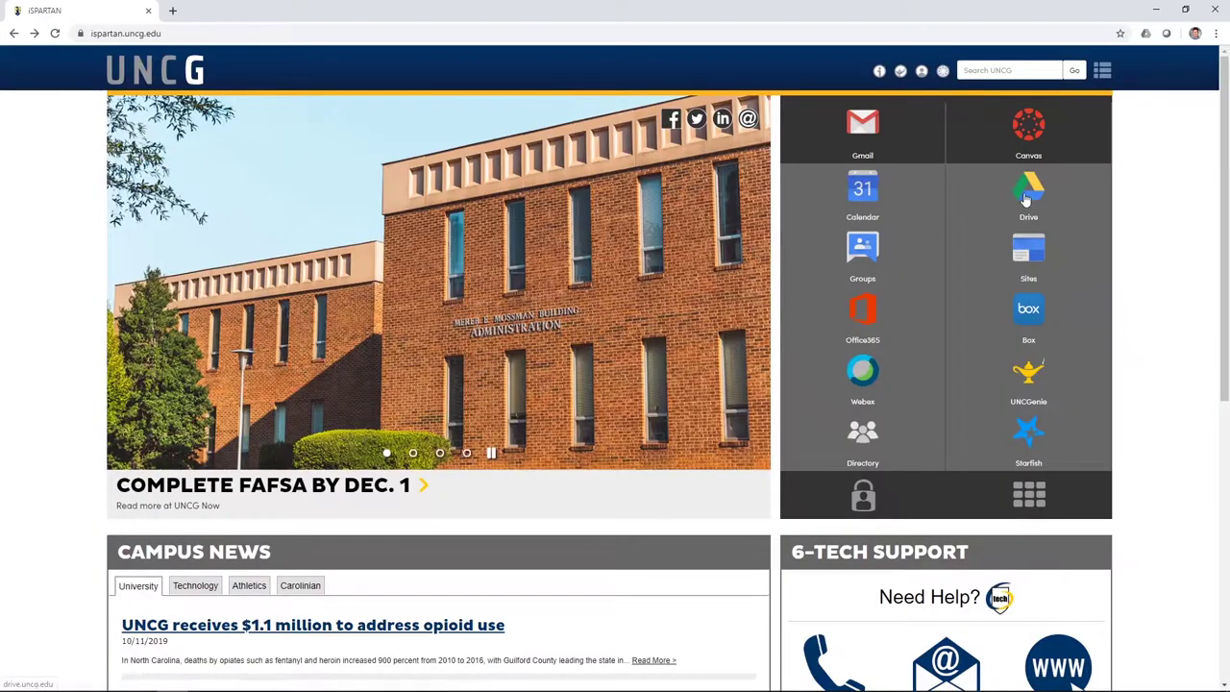
click(1027, 197)
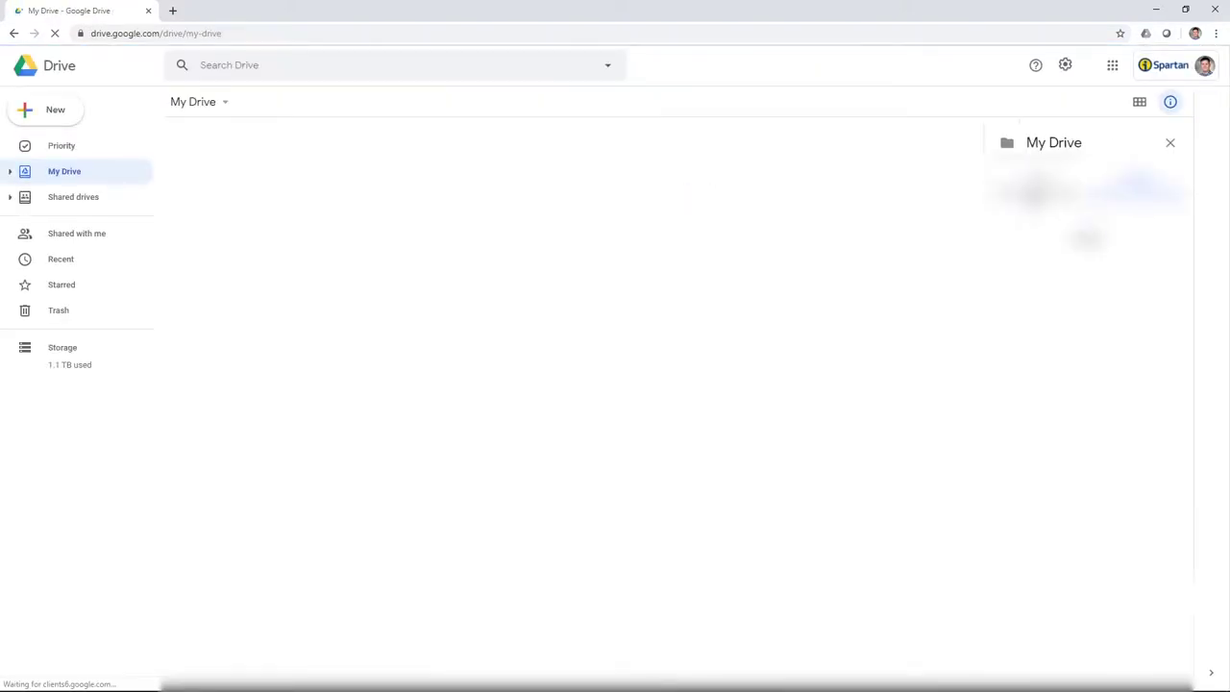
click(38, 113)
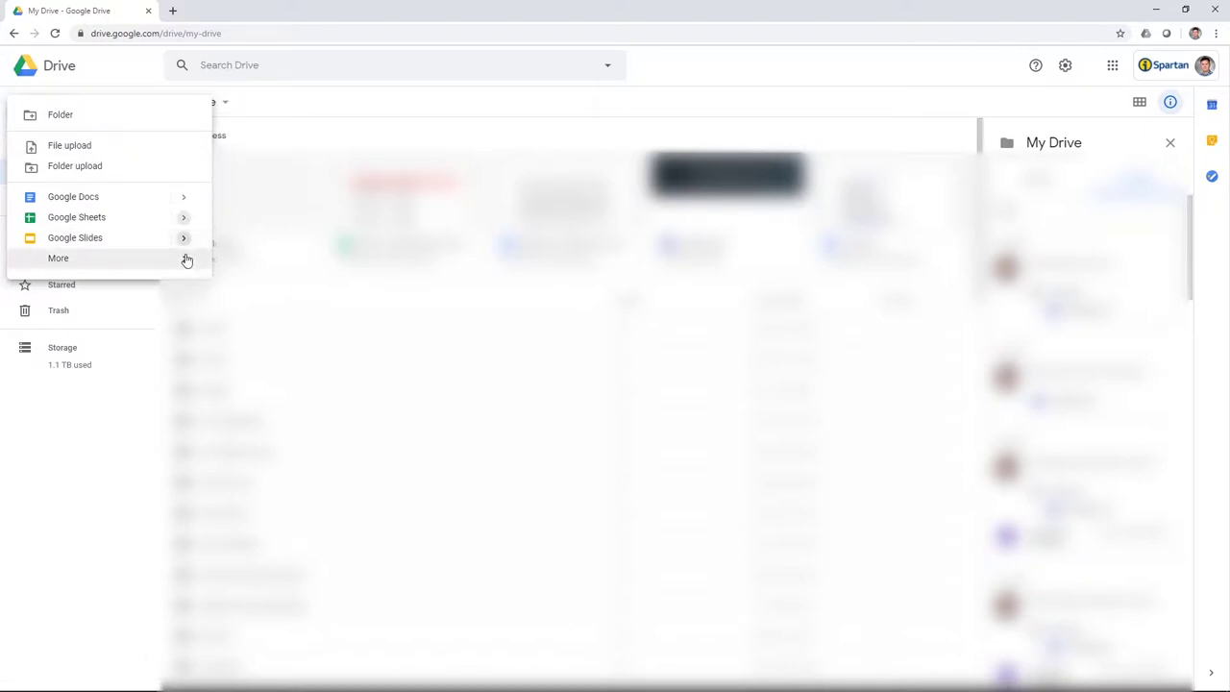
mouse_move(185, 260)
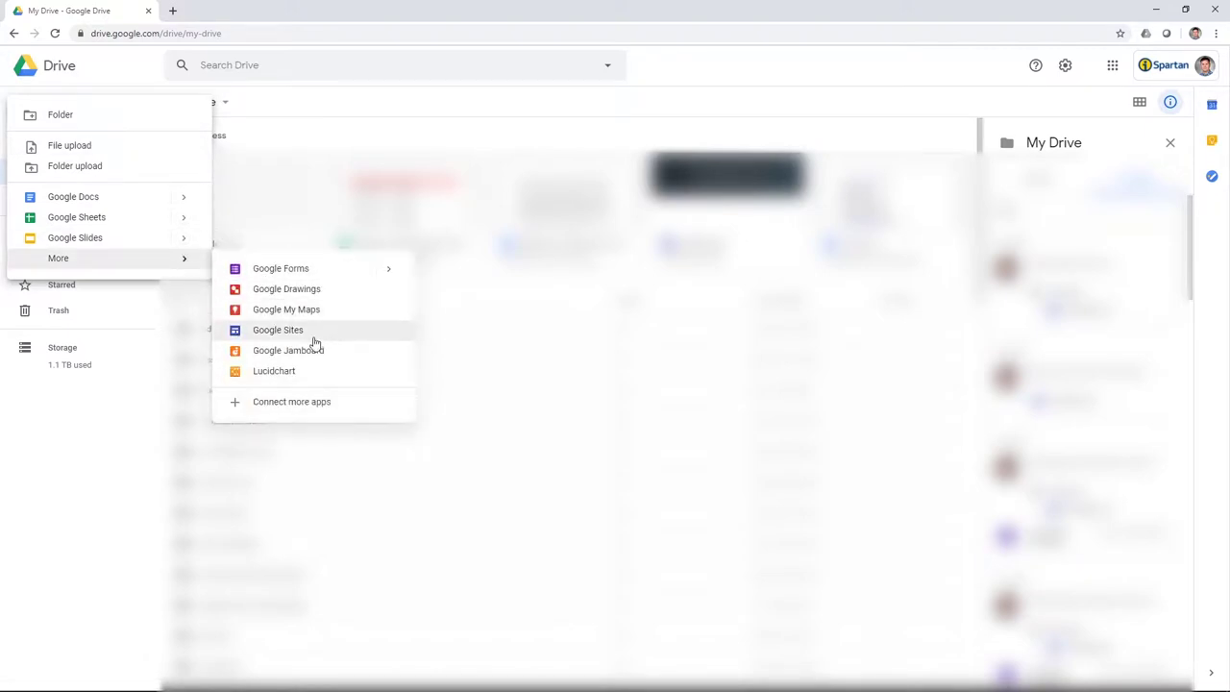
click(301, 332)
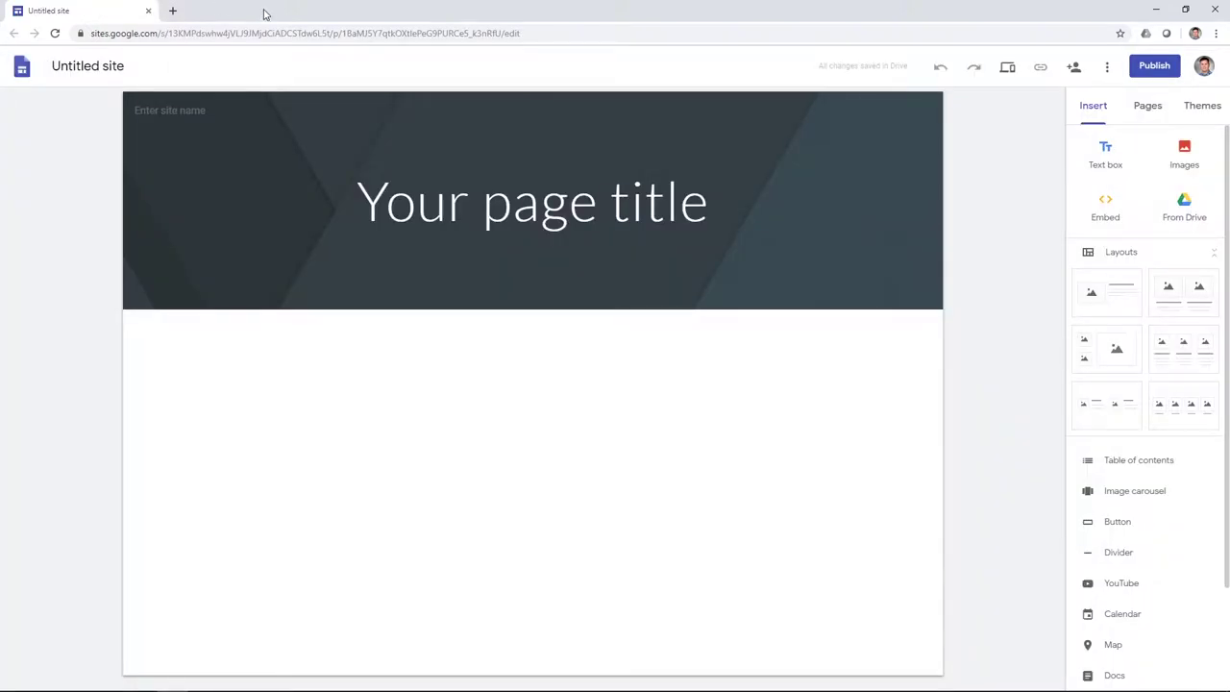
- Title the untitled site "My Project Site"
click(122, 68)
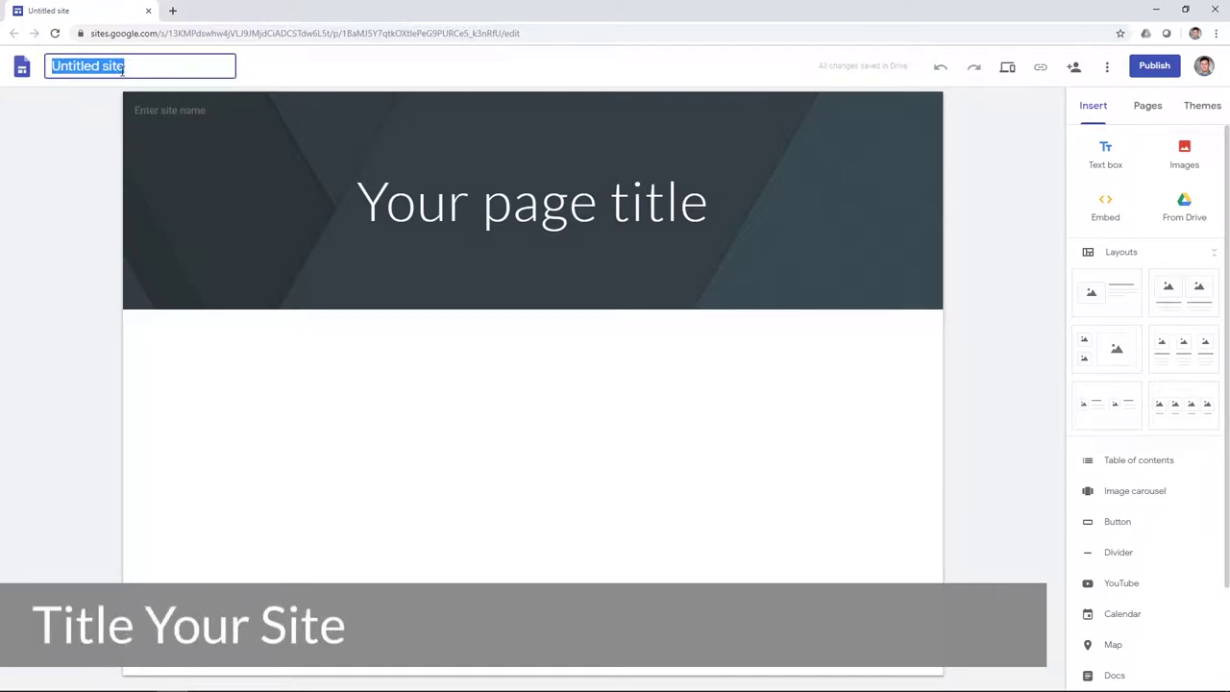
text(My Project Site)
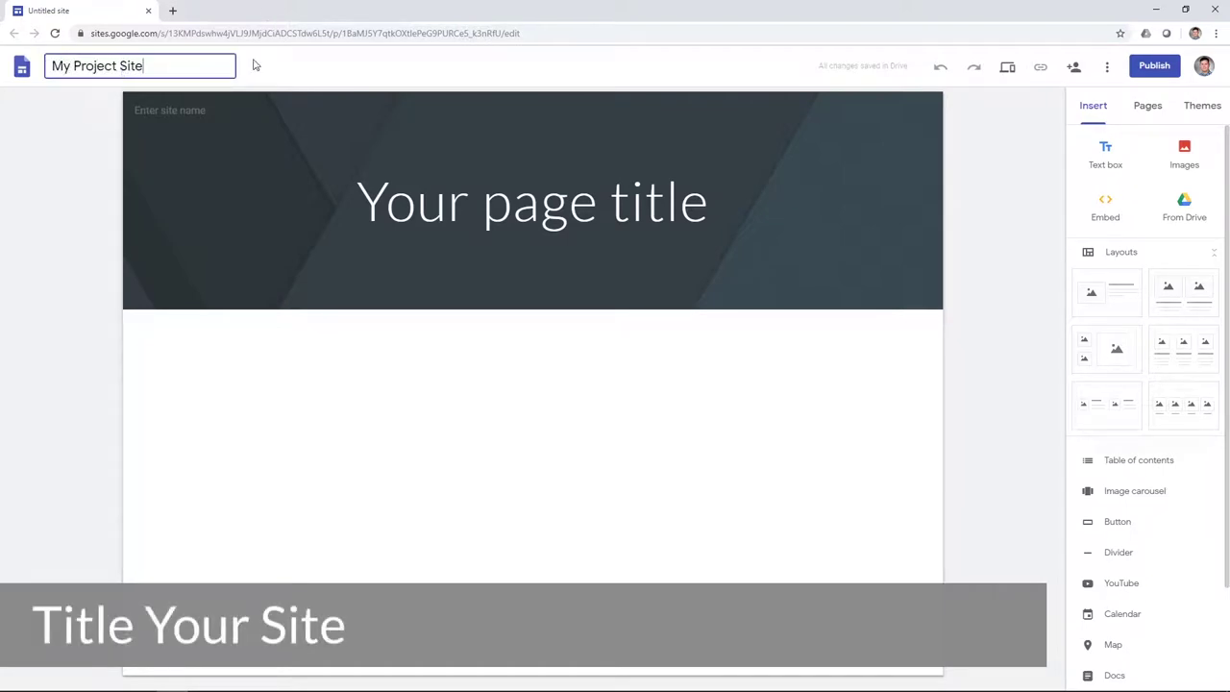
key(Return)
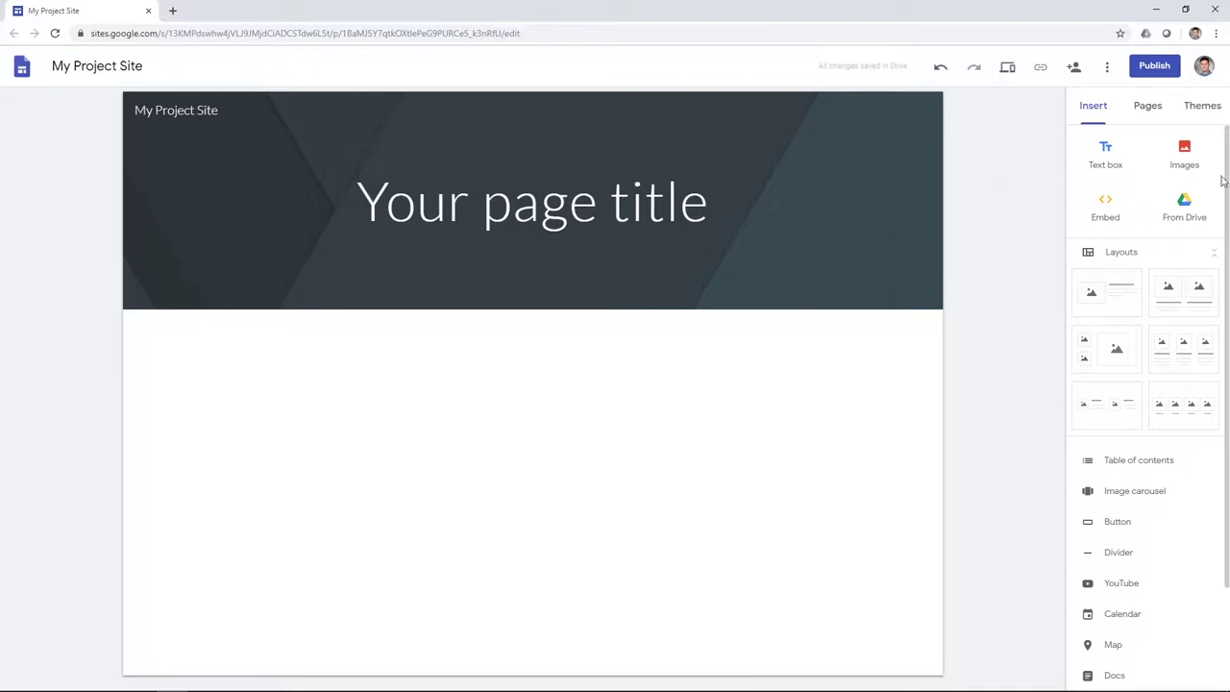
- Give the site's Simple theme the green accent colour and the Heavy font style
click(1198, 114)
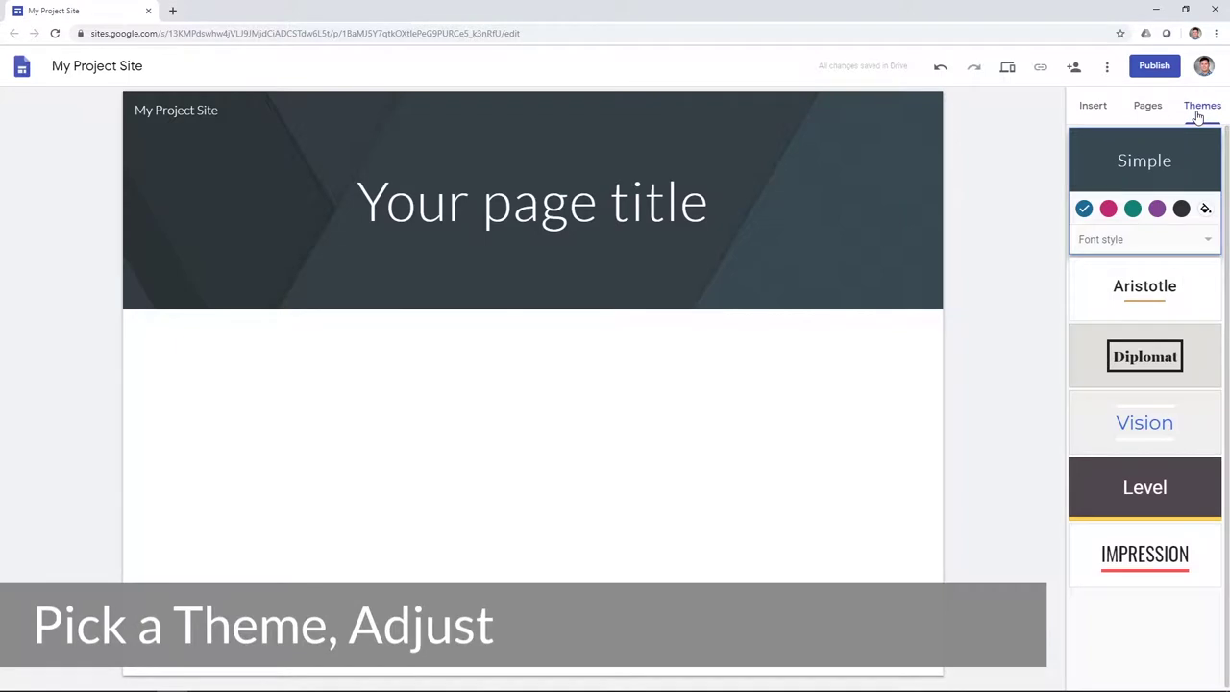
click(1133, 208)
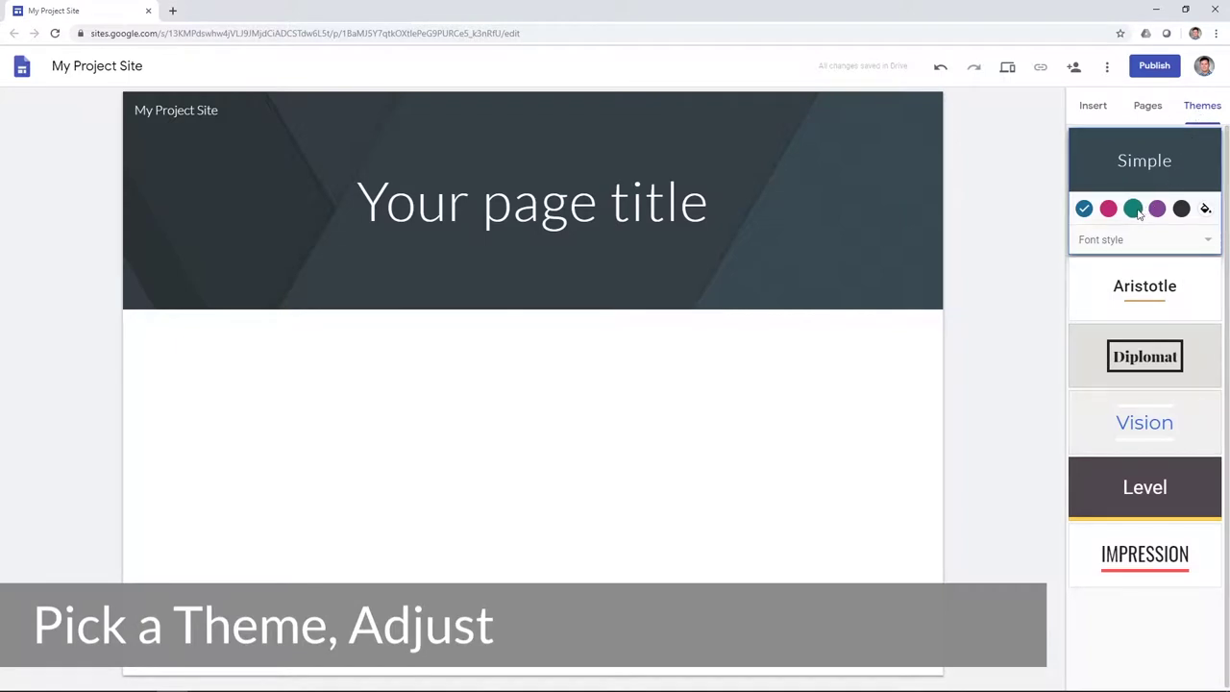
click(1208, 241)
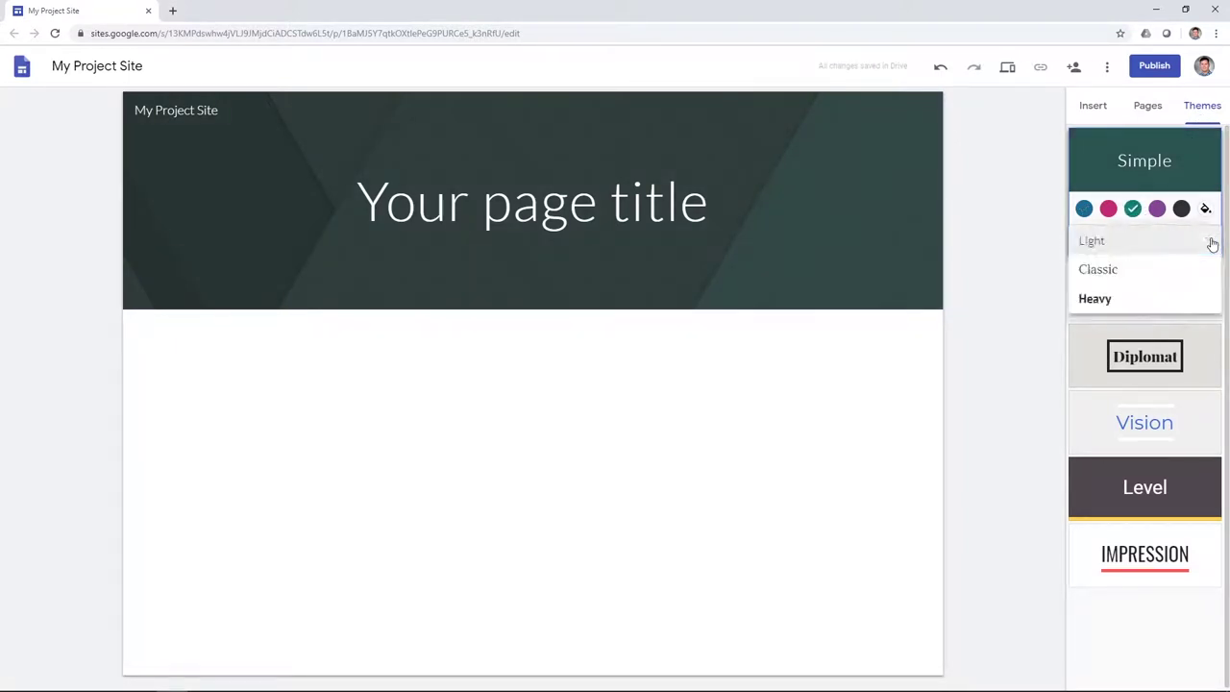
click(1137, 300)
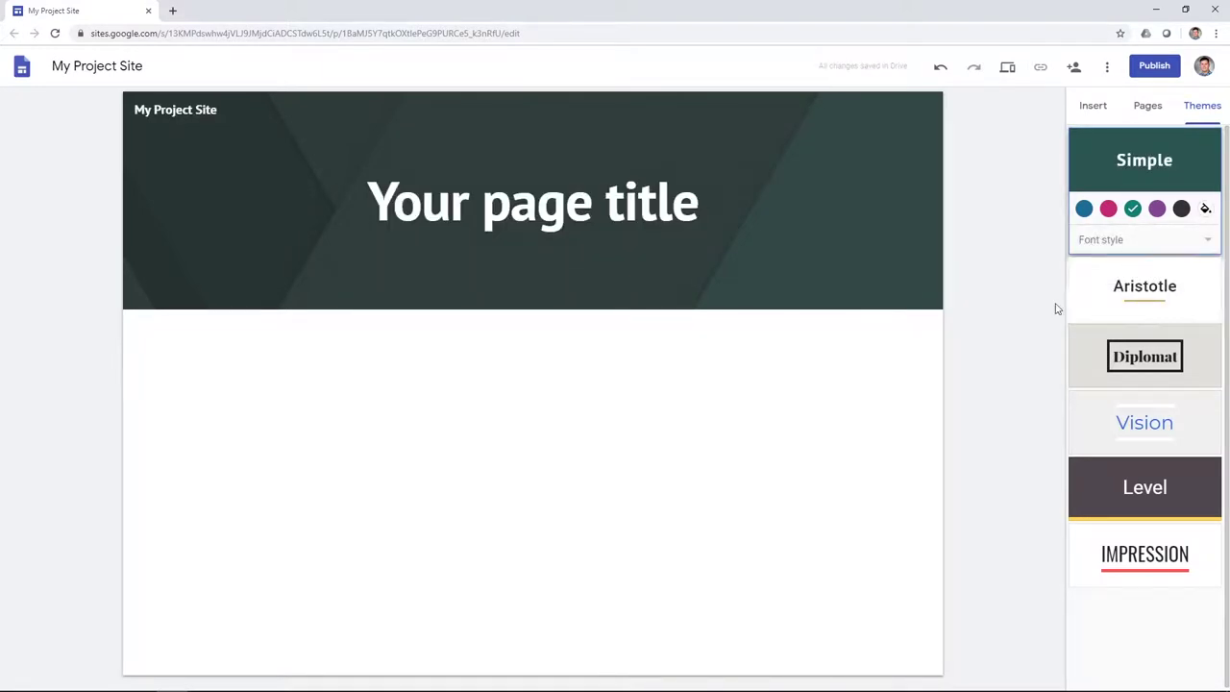
- Preview the site at tablet and phone sizes, and return to editing
click(1006, 67)
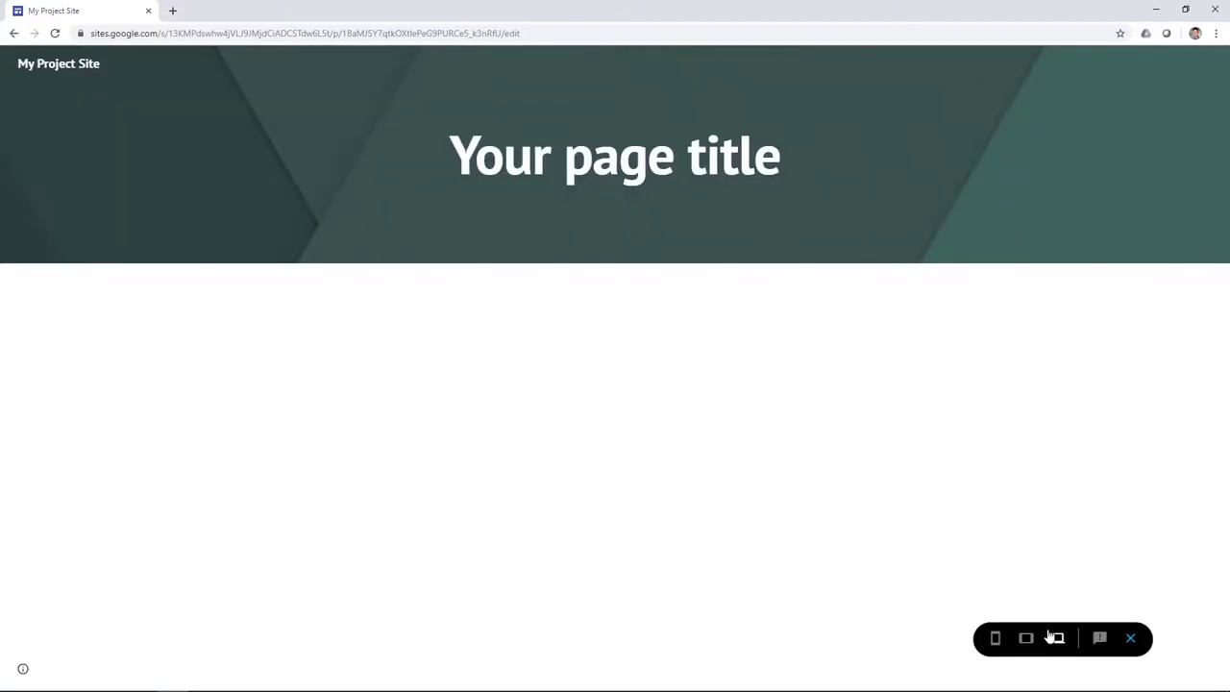
click(1026, 640)
click(996, 640)
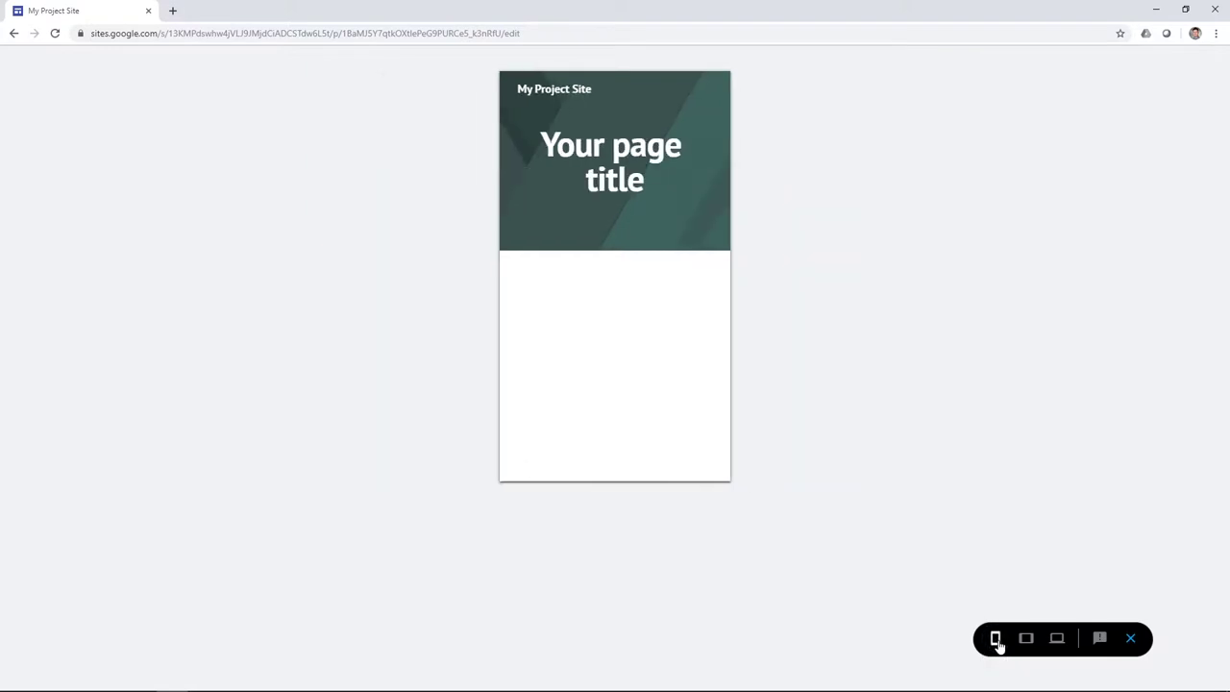
click(1131, 639)
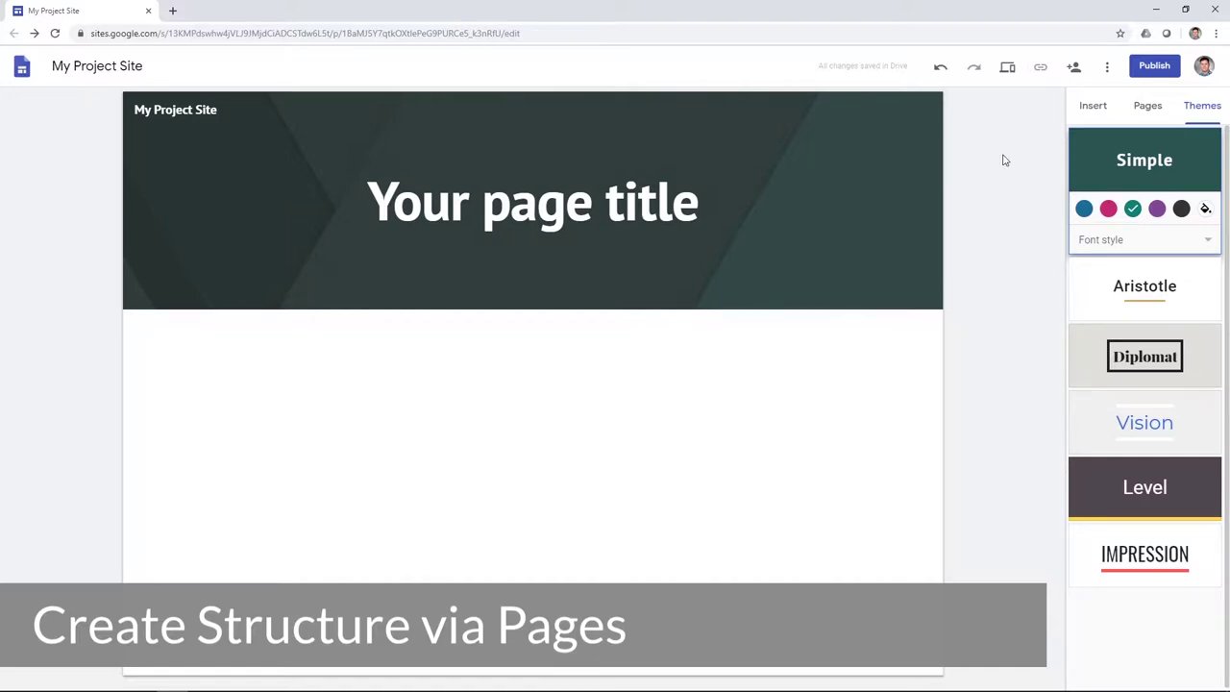
- Add two pages to the site named "Pre-Production" and "Production"
click(1158, 115)
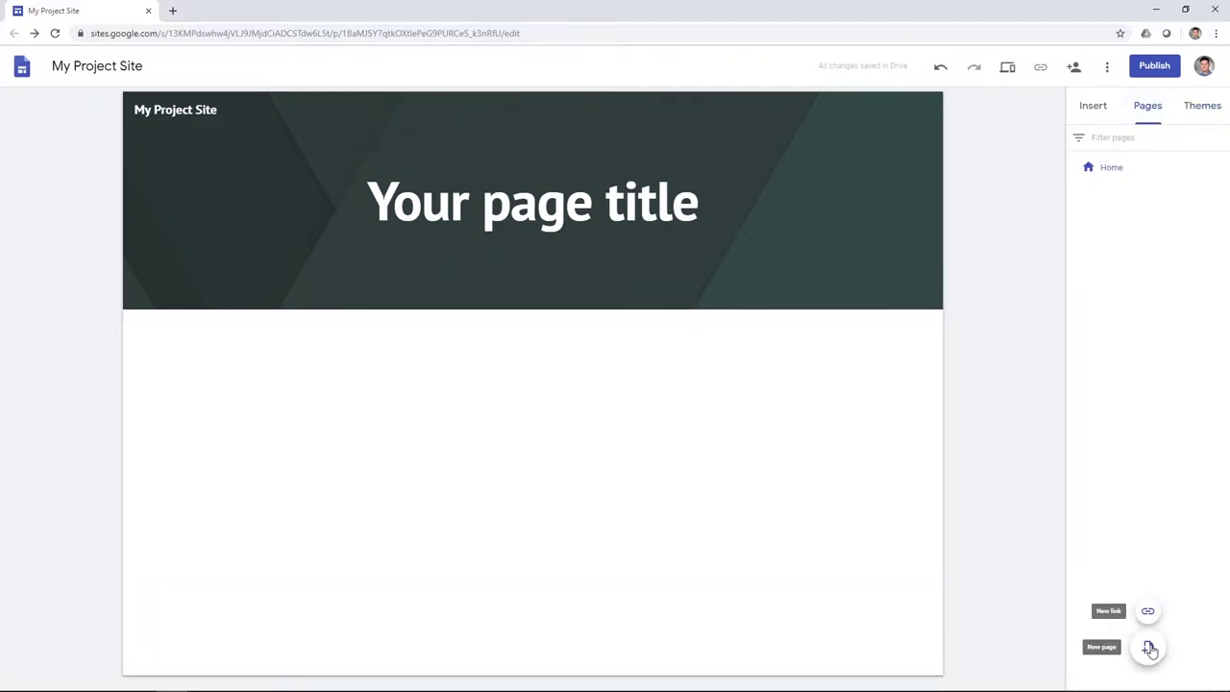
click(1149, 649)
text(Pre-Production)
click(1036, 266)
click(1148, 647)
text(Production)
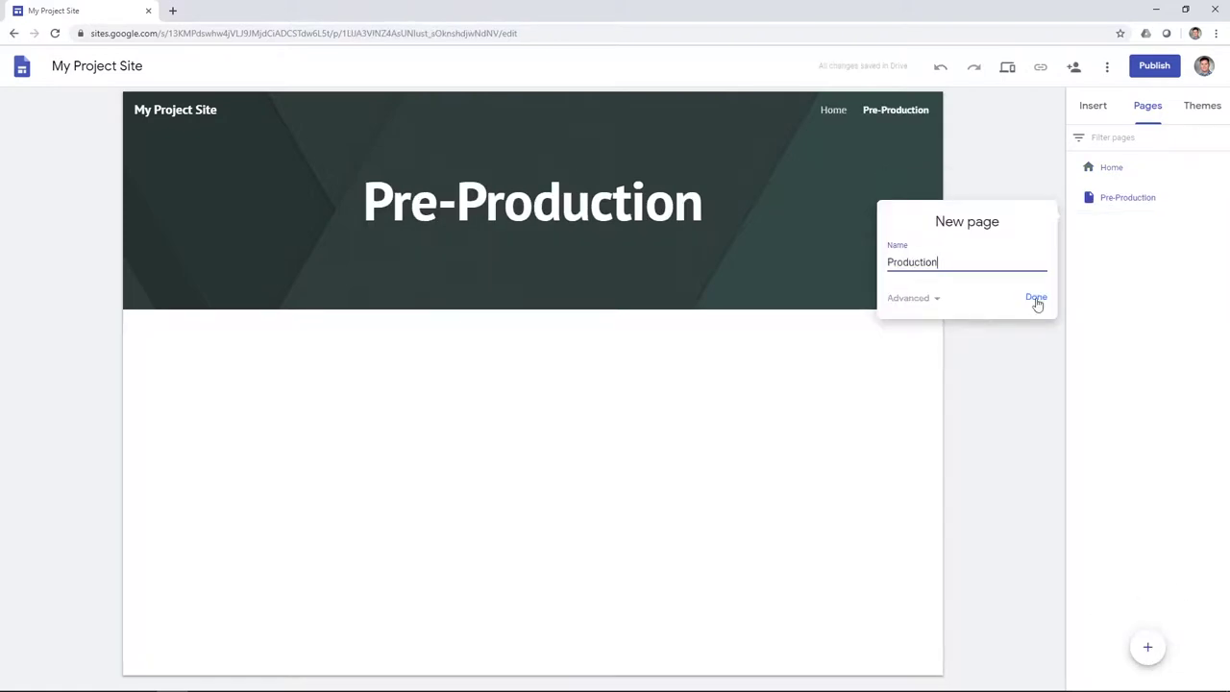
click(1036, 300)
- Add a page named "Post-Production" to the site
click(1147, 648)
text(Post-Production)
click(932, 328)
click(908, 376)
click(1036, 326)
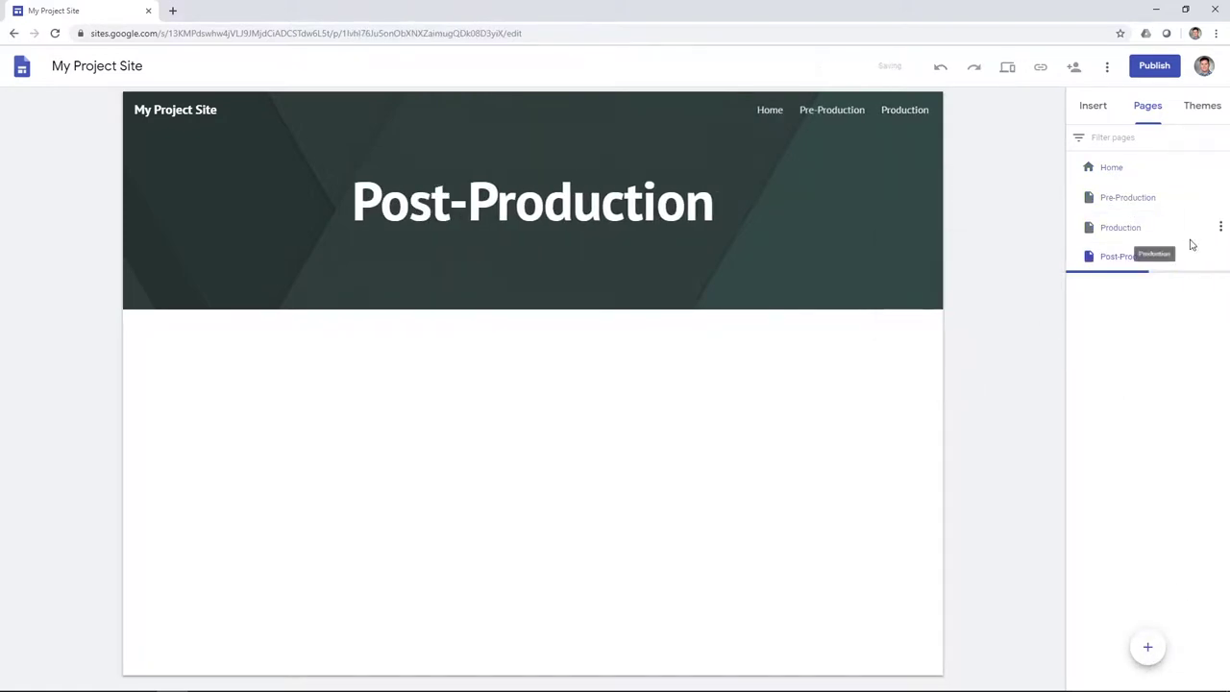
- Add two more pages named "Scripting" and "Storyboarding"
click(1147, 647)
text(Scripting)
click(1036, 356)
click(1147, 647)
text(Storyboarding)
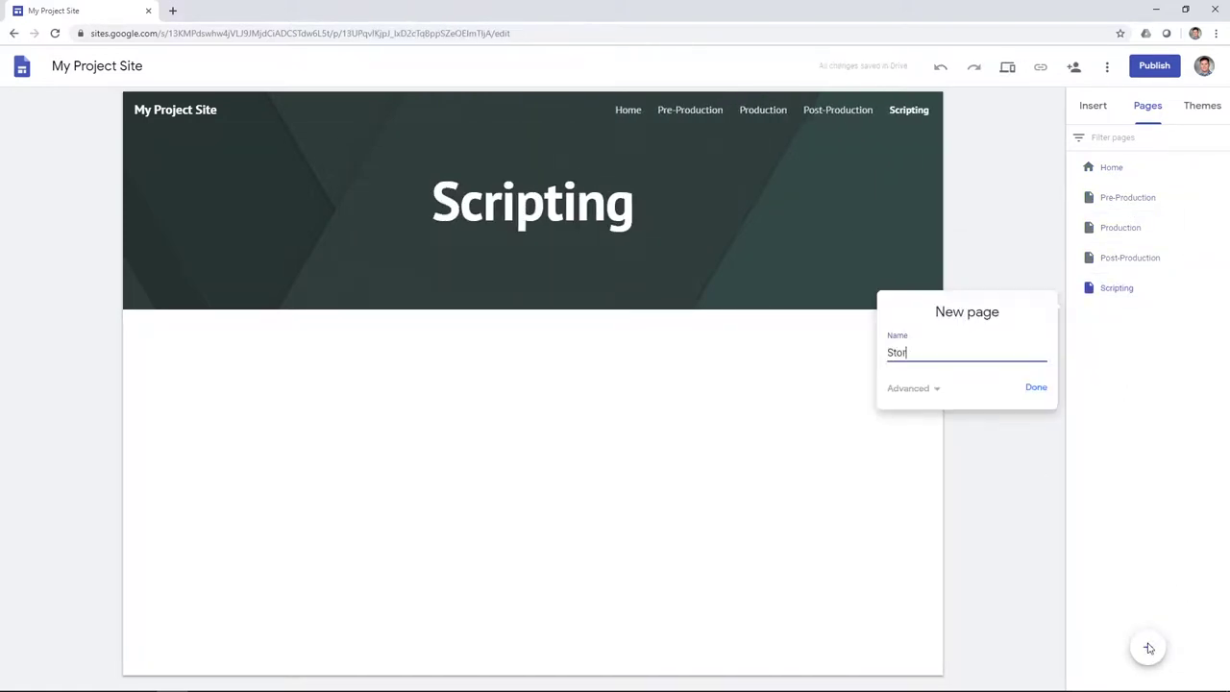
click(1036, 384)
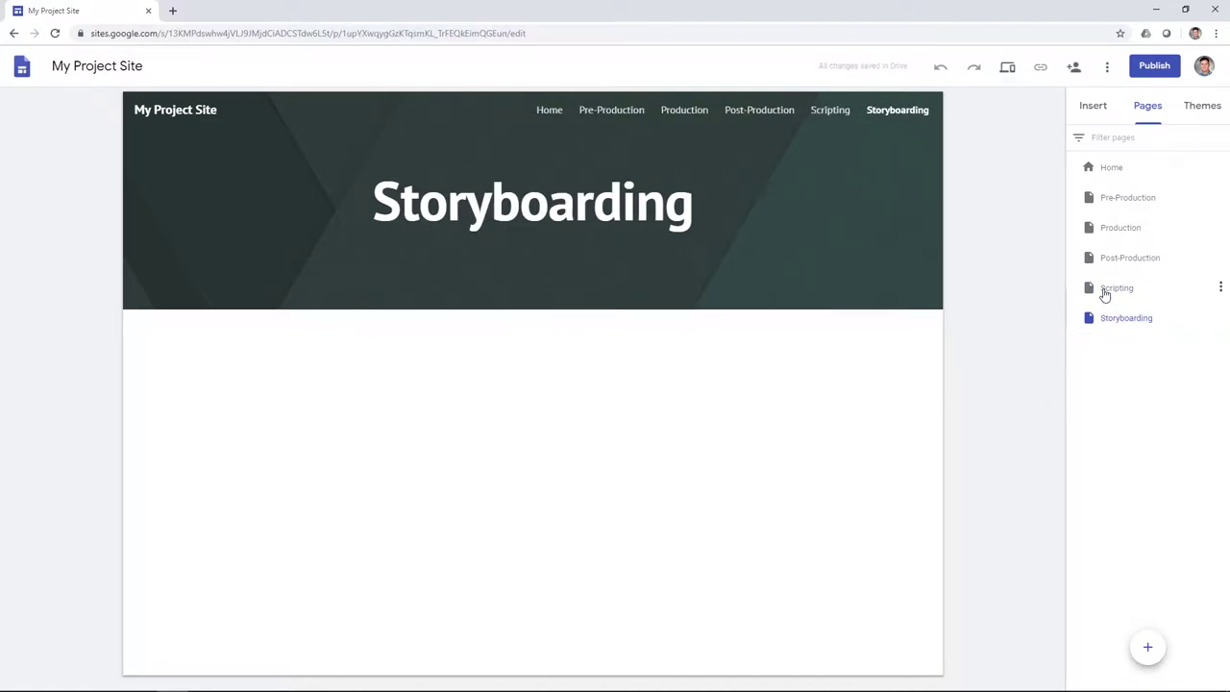
- Nest the Scripting and Storyboarding pages as subpages of Pre-Production, and check how the group collapses and expands
drag(1103, 290, 1164, 206)
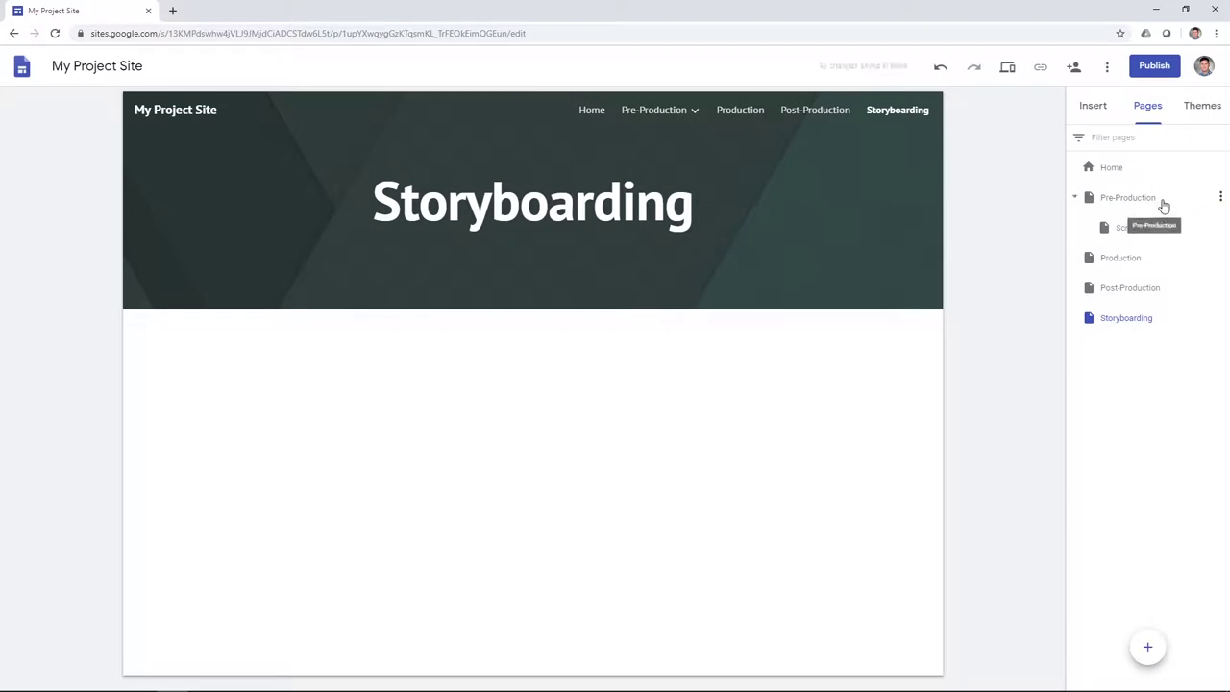
drag(1107, 324, 1150, 201)
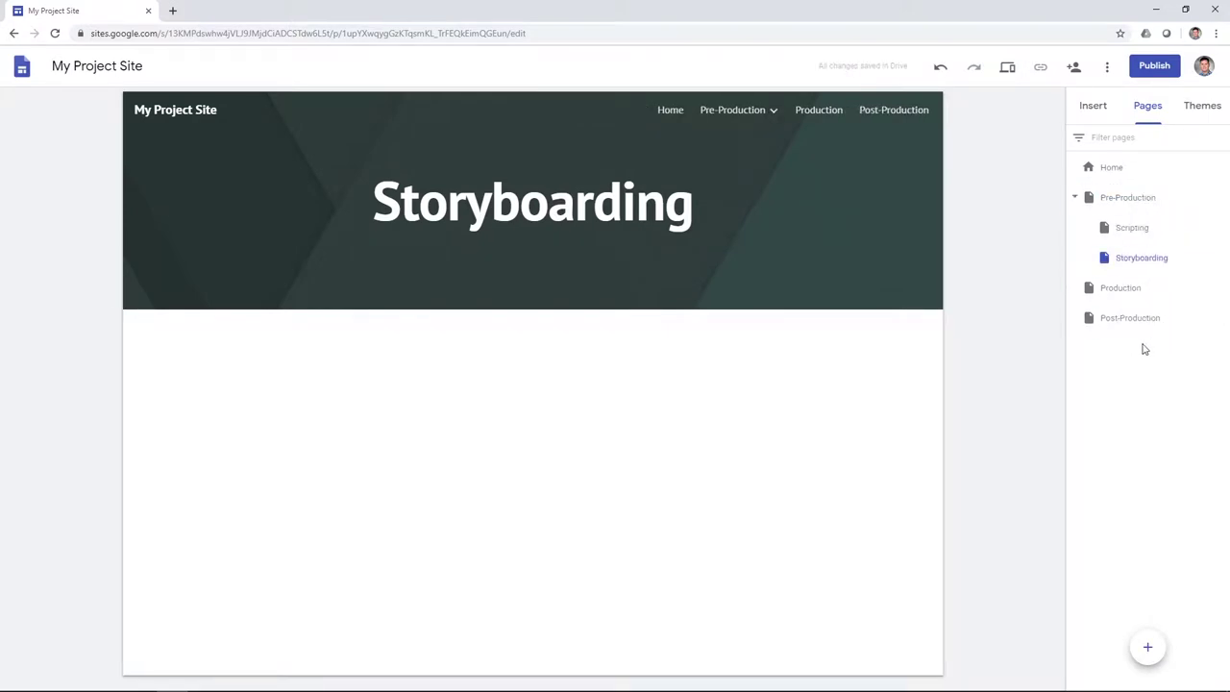
click(1076, 198)
click(1076, 199)
mouse_move(778, 110)
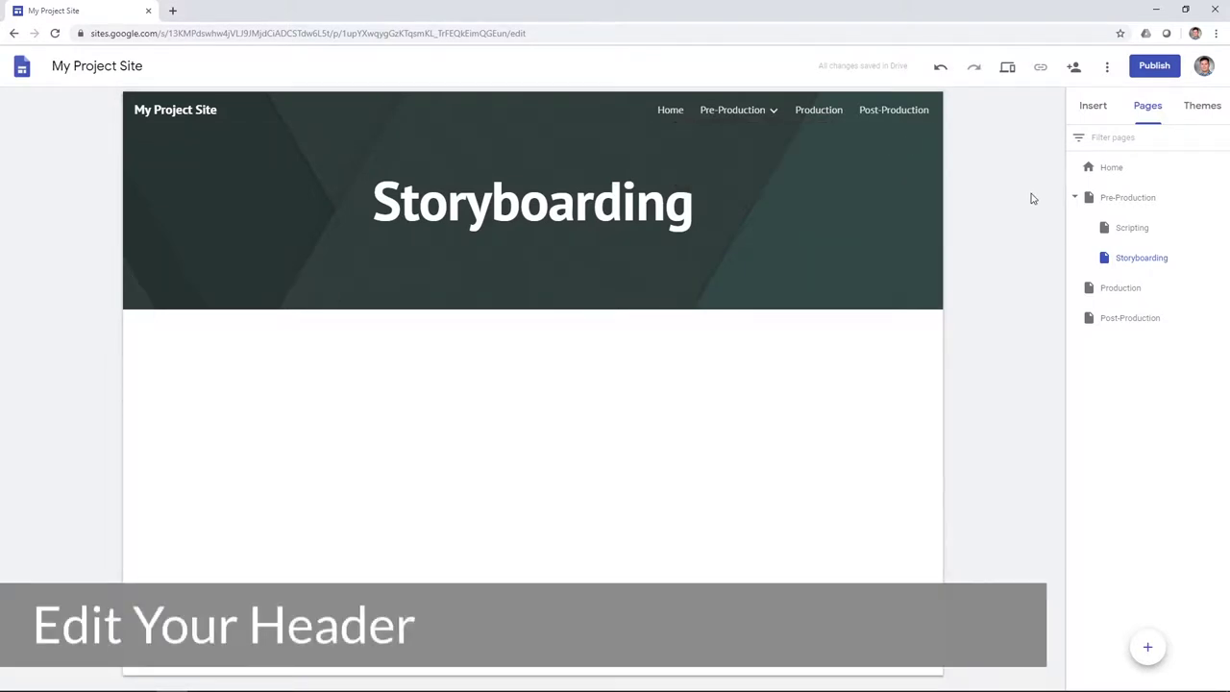
- Change the Home page's header title to "A Video Project"
click(1117, 170)
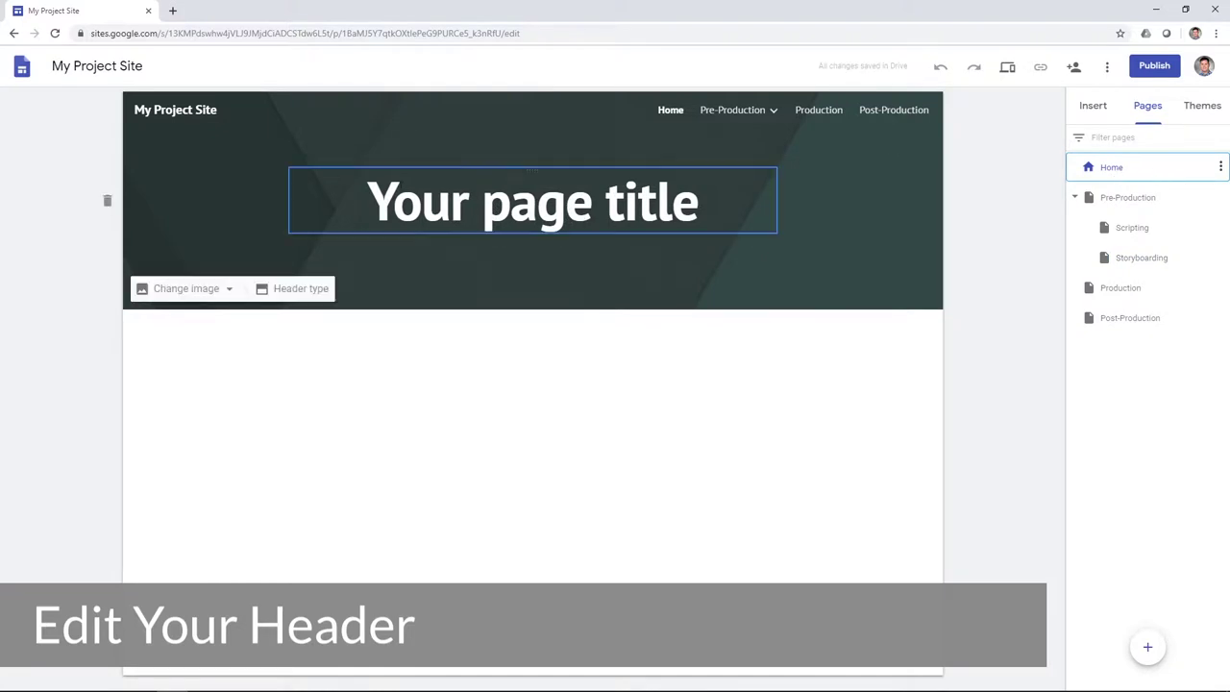
click(494, 204)
text(A)
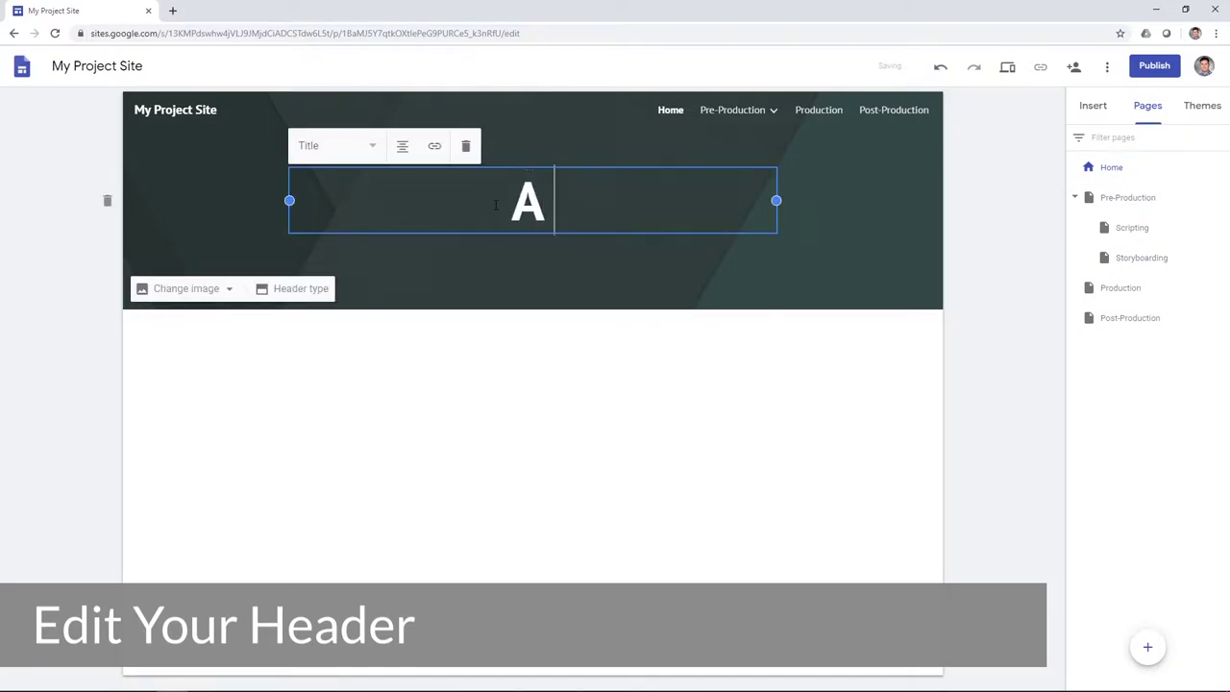
text( Video Project)
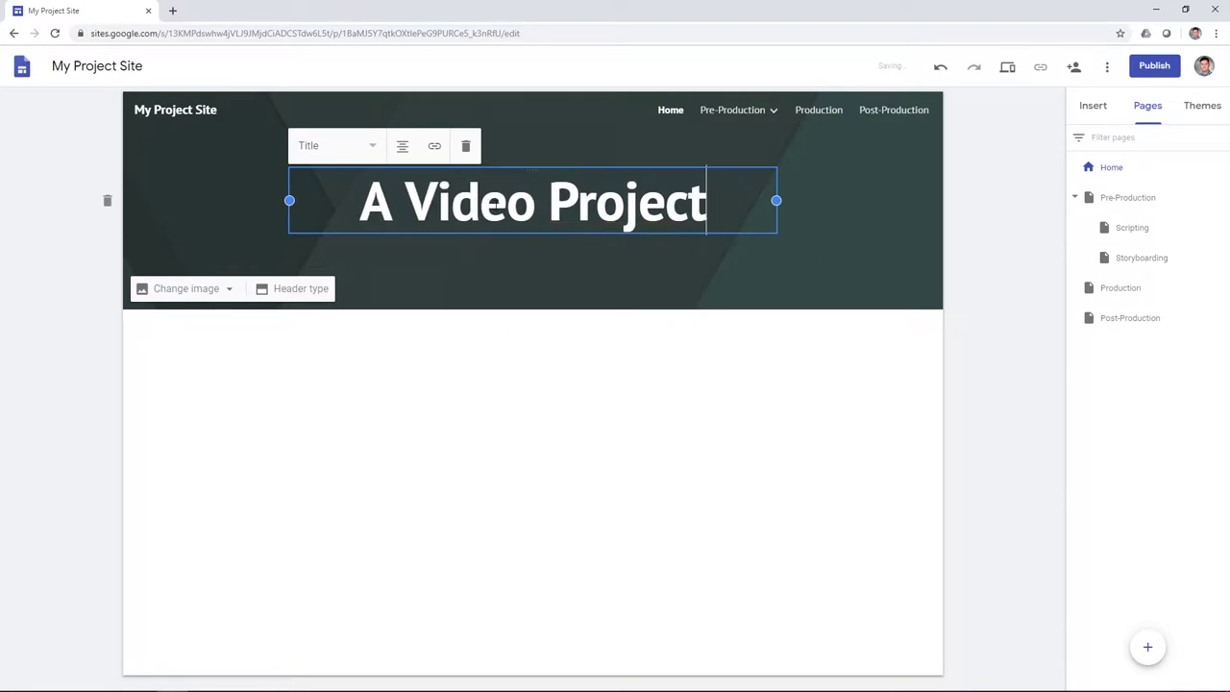
click(799, 208)
- Try left alignment on the Home page title, and return it to centred
click(505, 201)
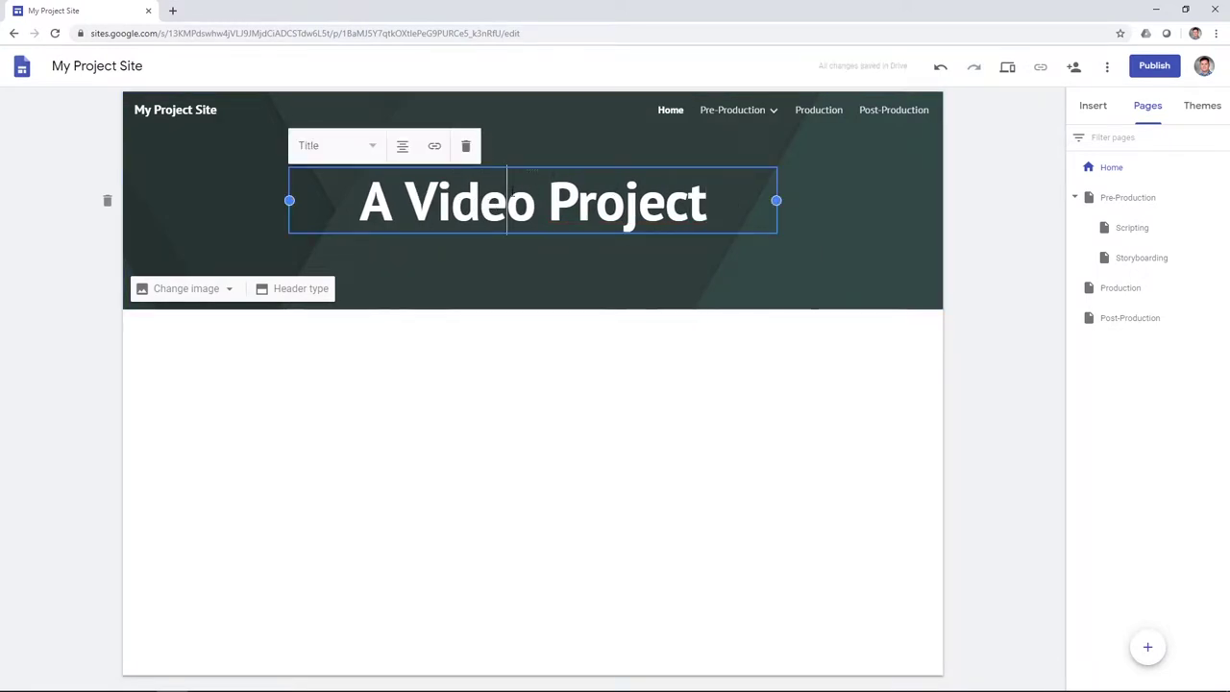
drag(360, 202, 708, 202)
click(373, 147)
click(402, 147)
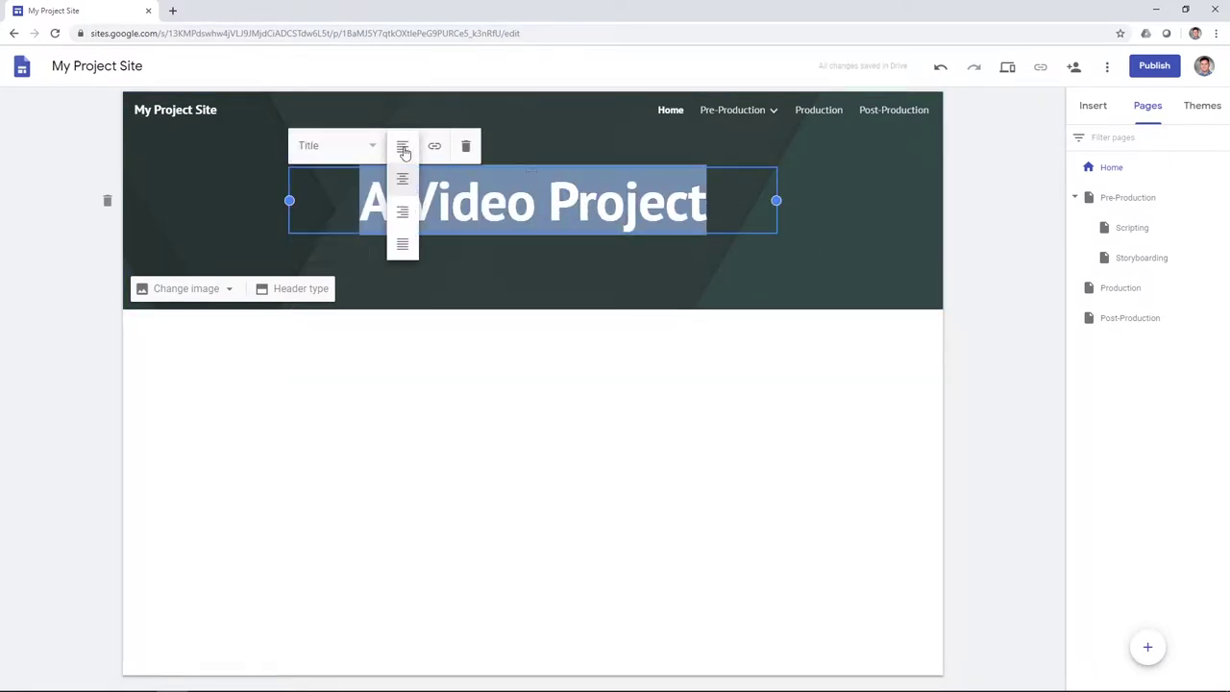
click(404, 158)
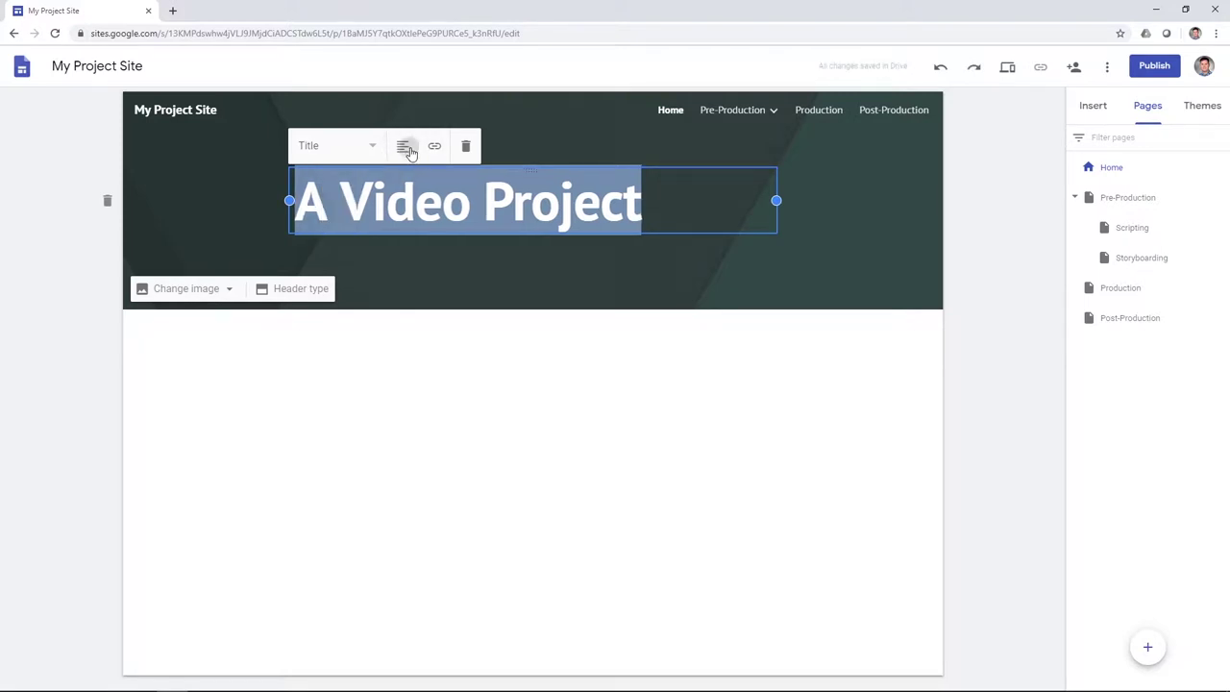
click(403, 146)
click(404, 177)
click(425, 277)
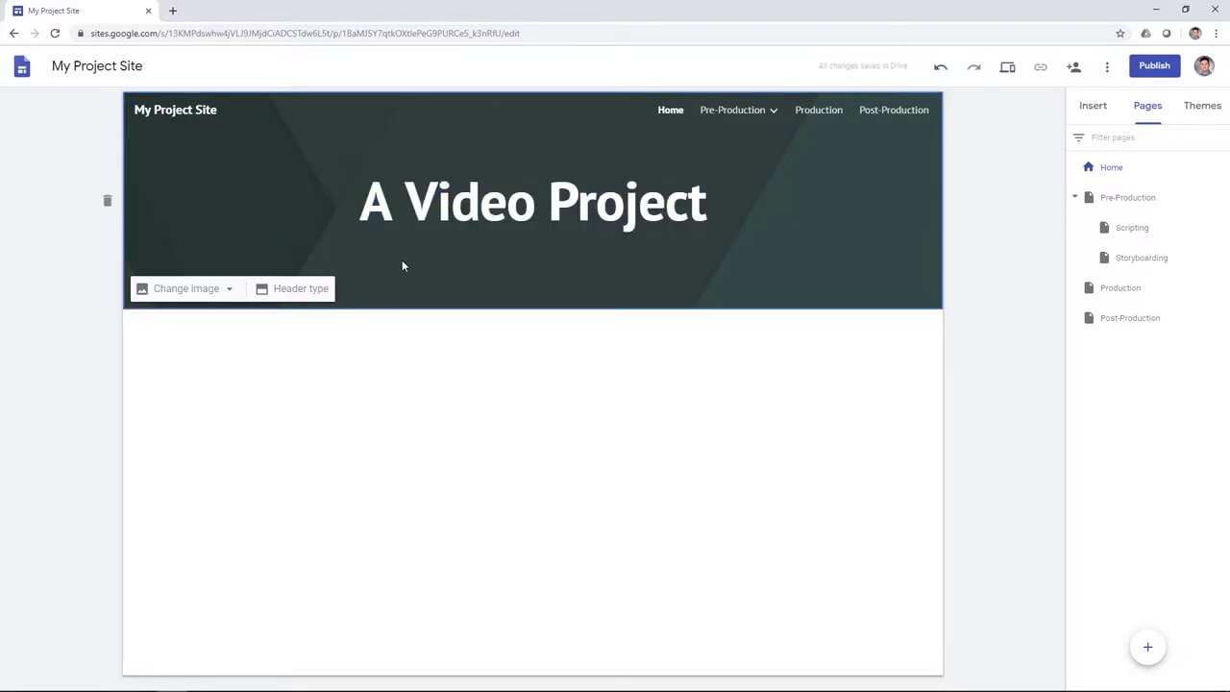
- Change the Home page's header type to Large banner
click(298, 289)
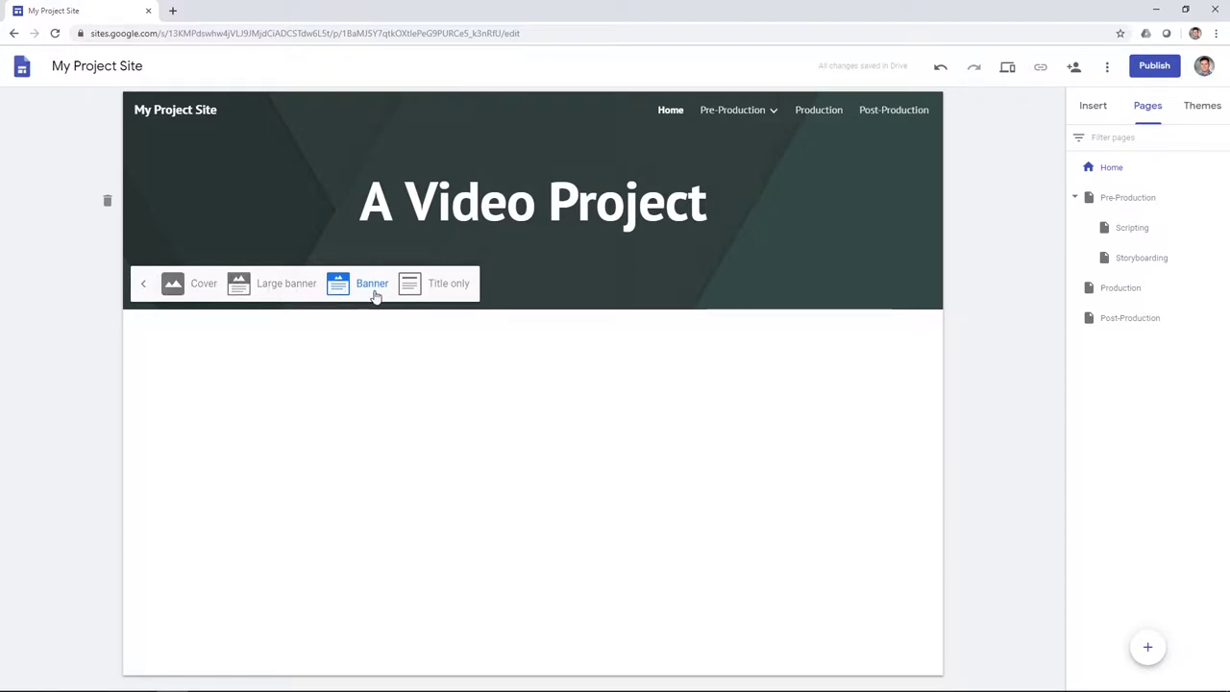
click(269, 287)
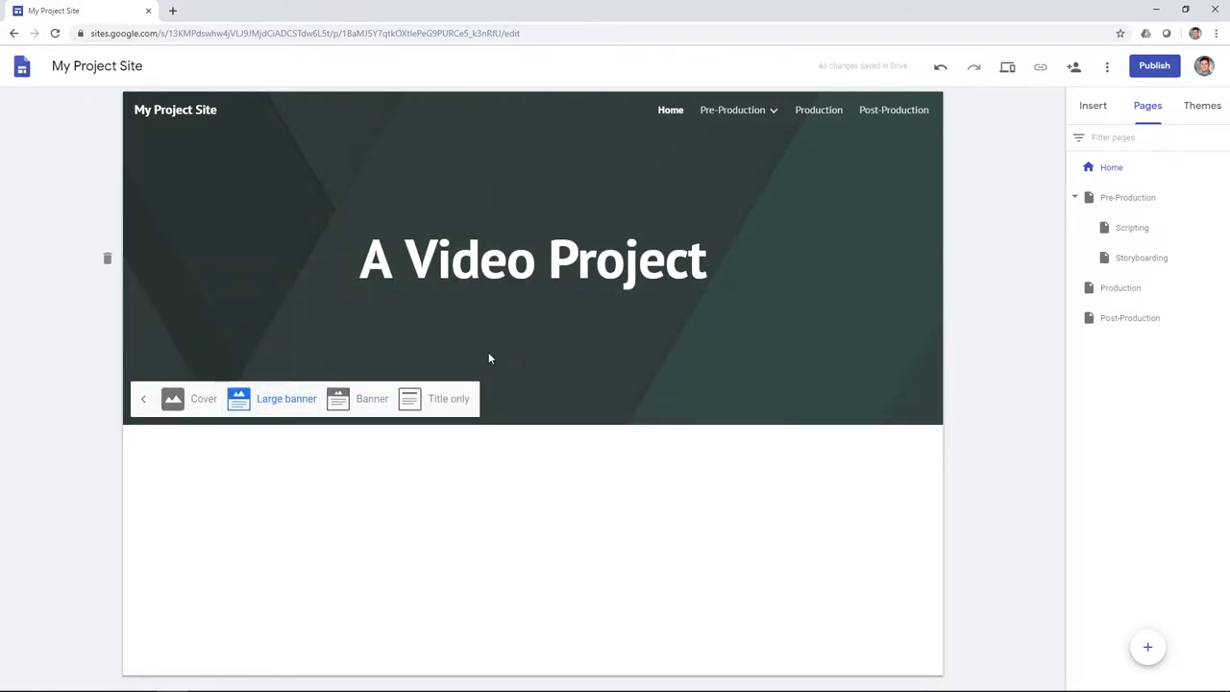
click(411, 499)
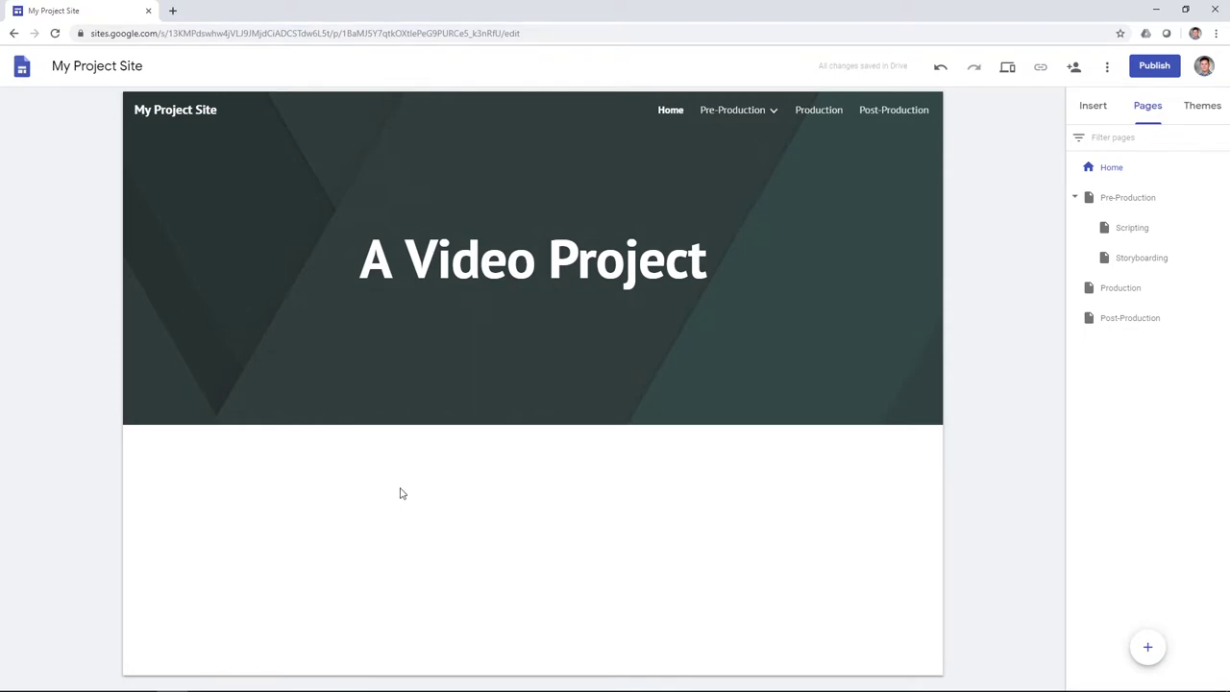
mouse_move(283, 389)
- Add a text box below the header reading "I started my video project in August 2019. I had no idea how much I would learn through the process."
click(1094, 108)
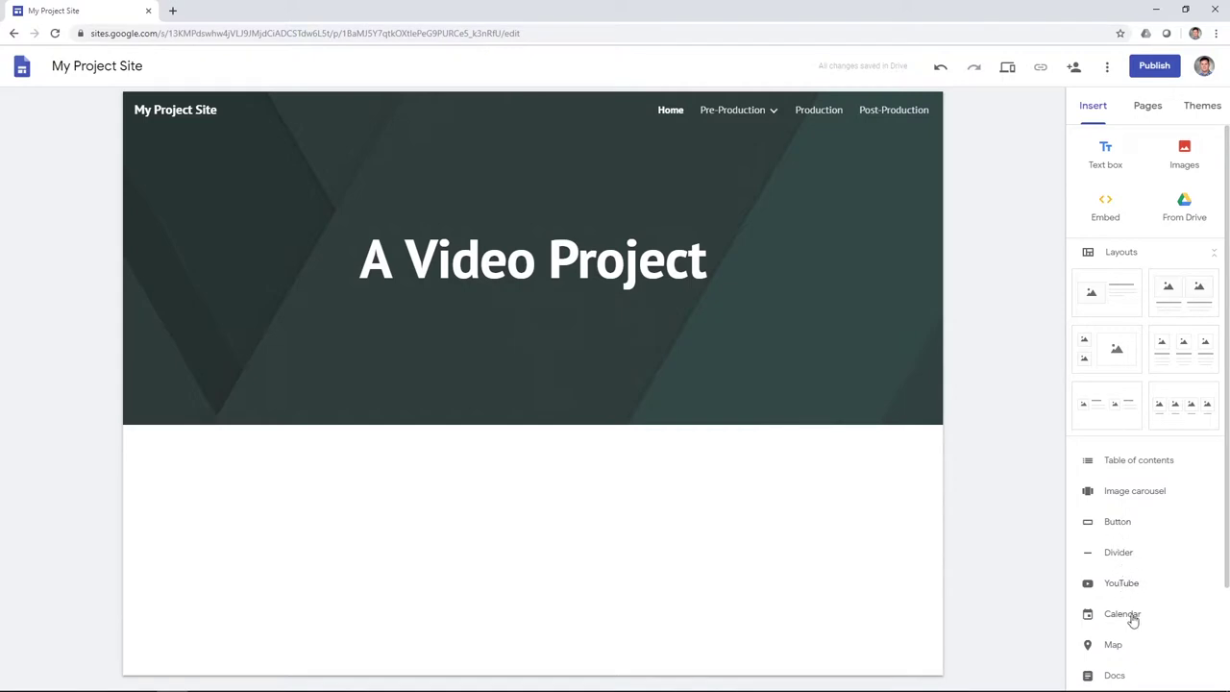
double_click(474, 472)
text(I st)
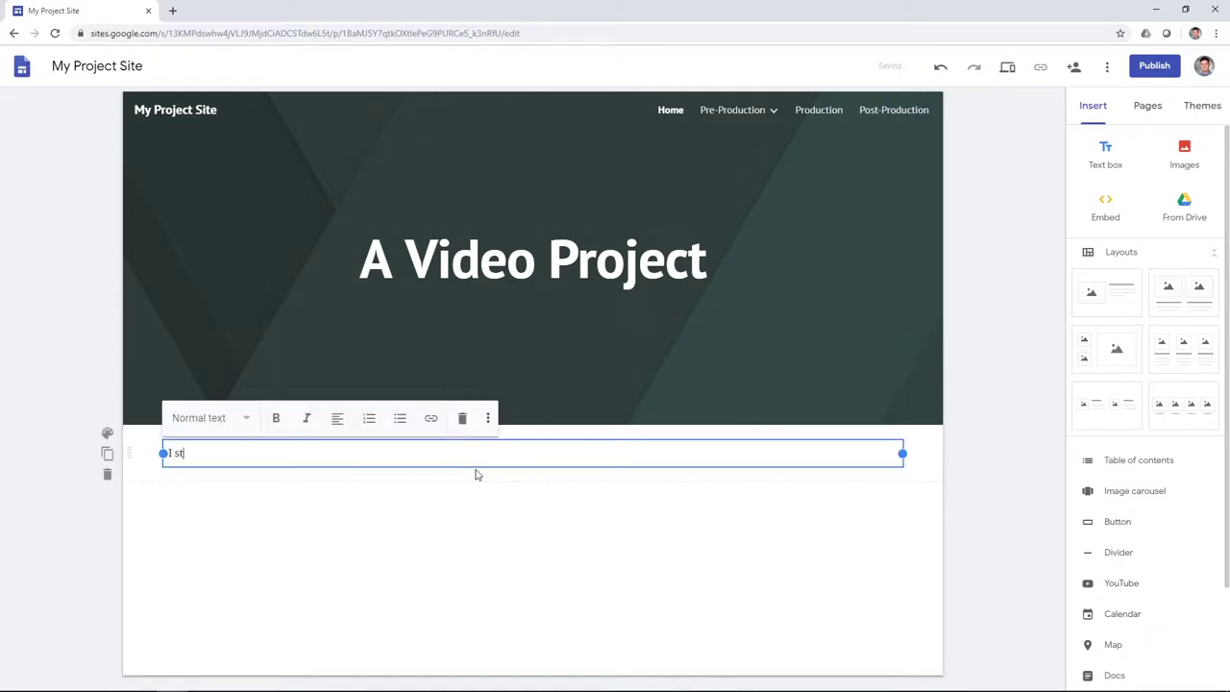
text(arted my video project in August 2019. I had no idea how much I would learn through the process.)
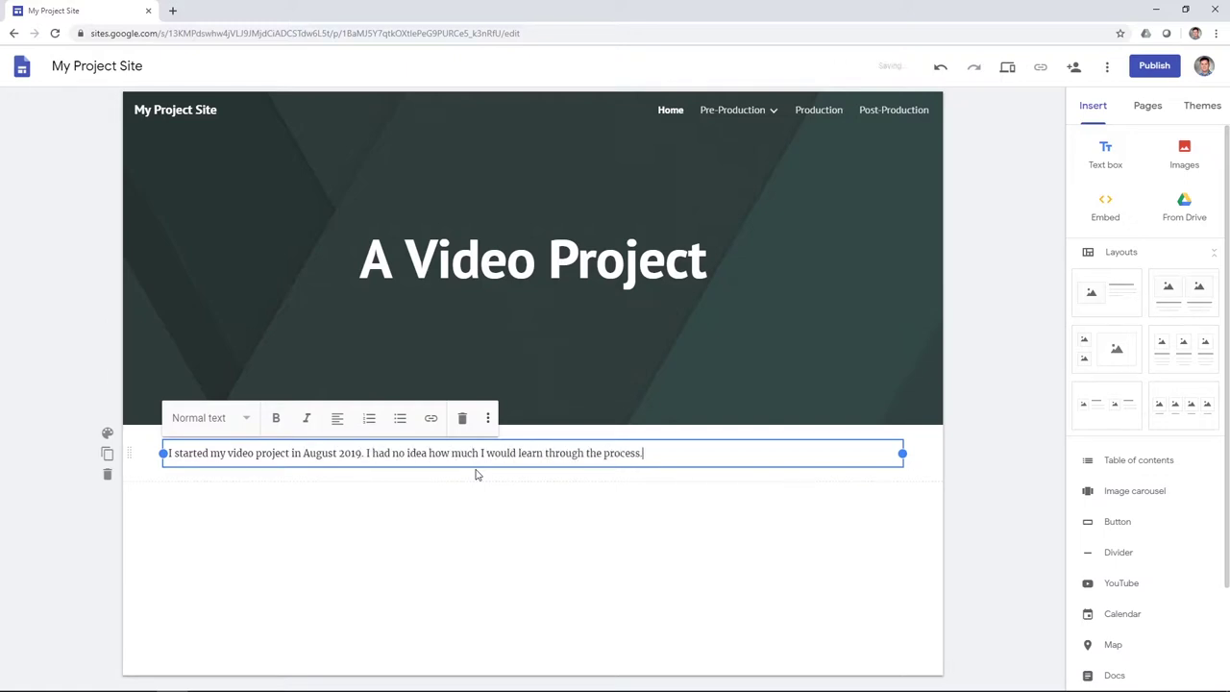
- Insert a divider below the paragraph and add the video camera image beneath it from the copied image URL
click(1119, 552)
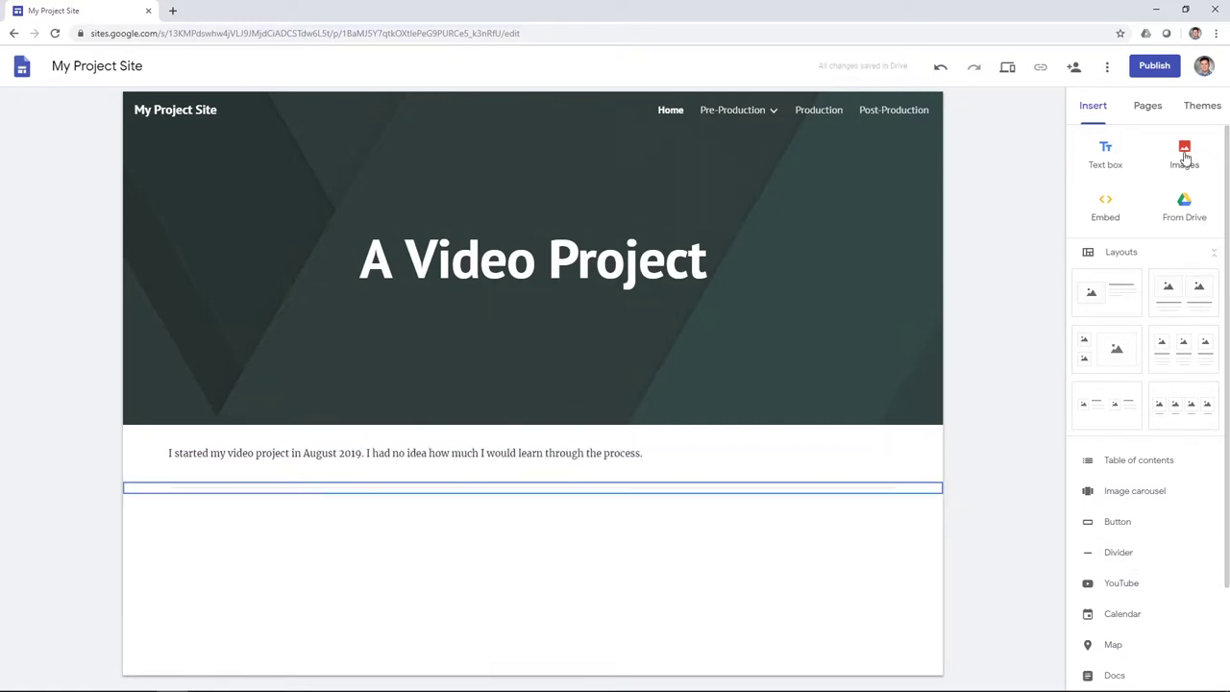
click(1185, 156)
click(1177, 217)
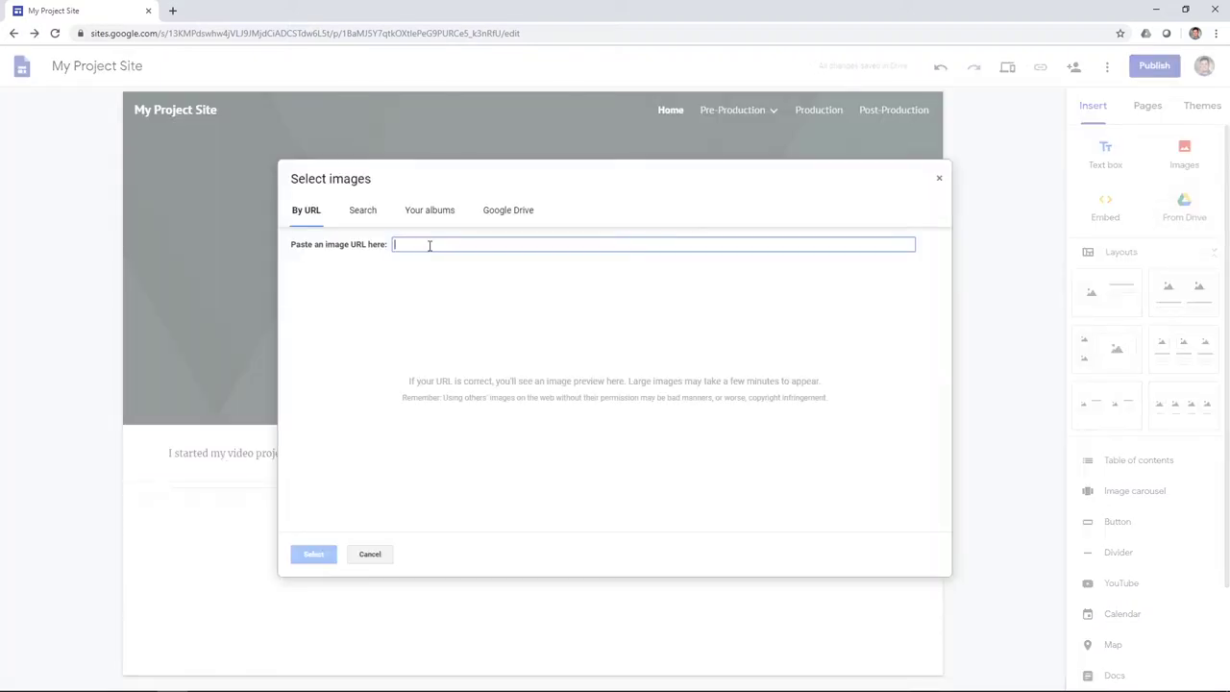
key(ctrl+v)
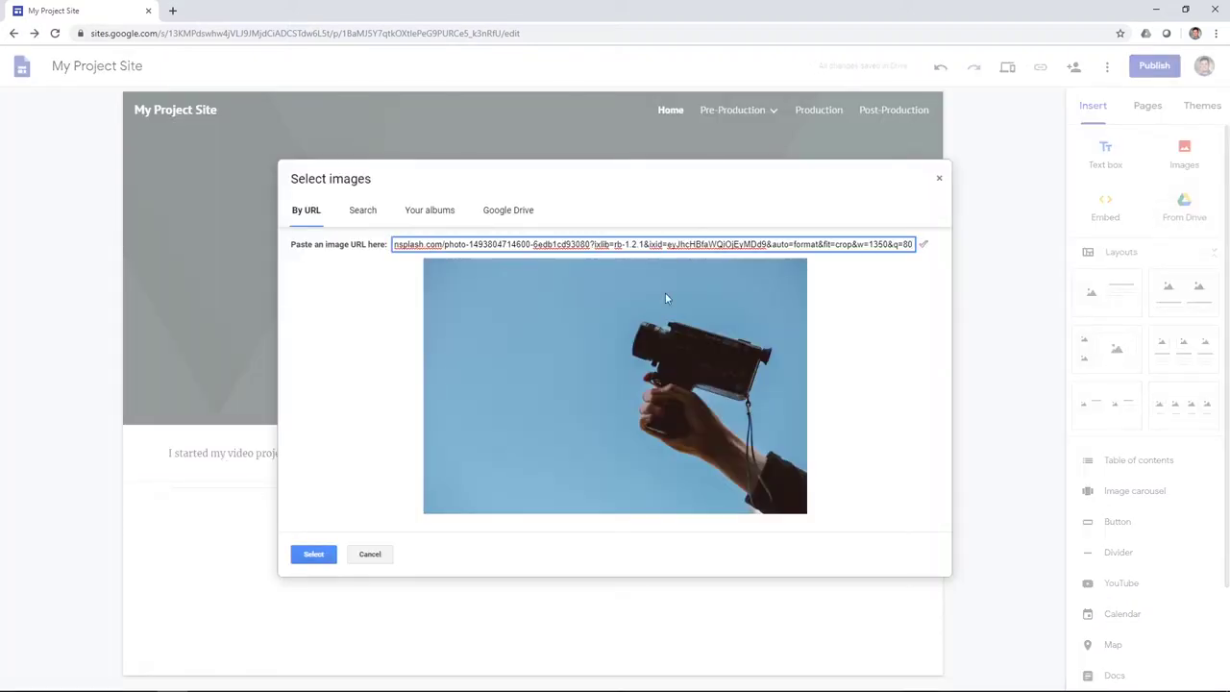
click(317, 555)
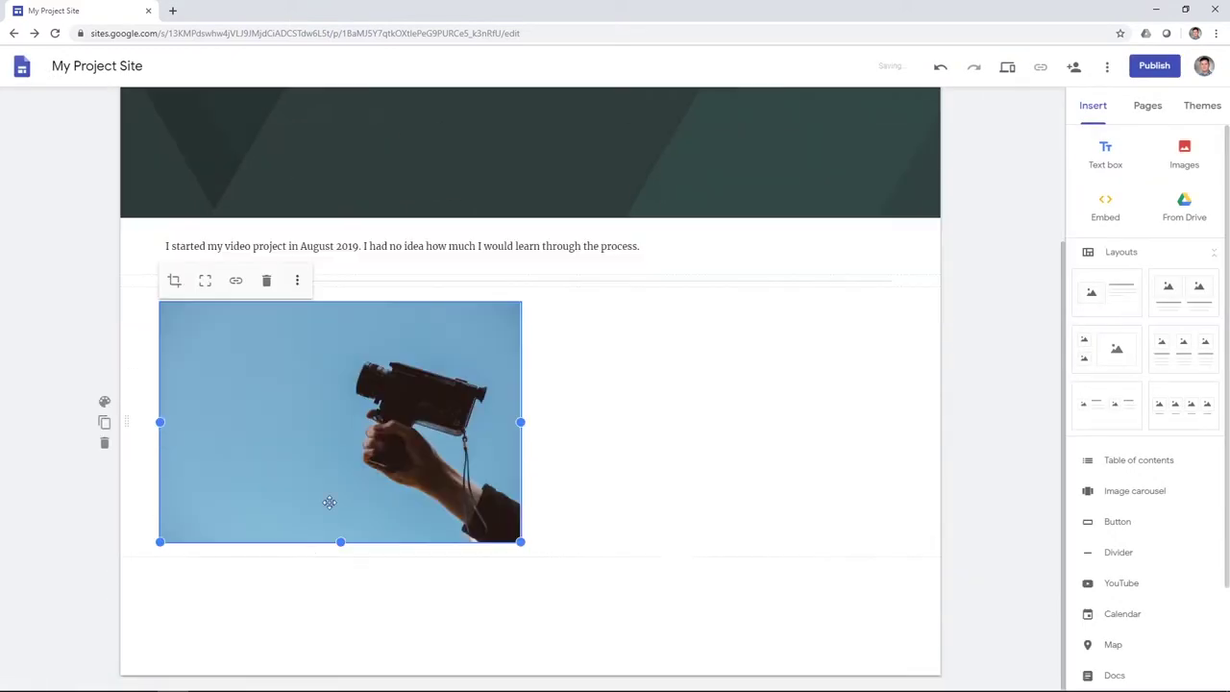
- Narrow the paragraph's text box to about half the page width and place the camera image beside it, above the divider
click(871, 252)
drag(896, 248, 459, 254)
- Add four bullets under the paragraph about the importance of pre-production, filming usable footage, what angles and shots communicate, and video processing time
click(445, 314)
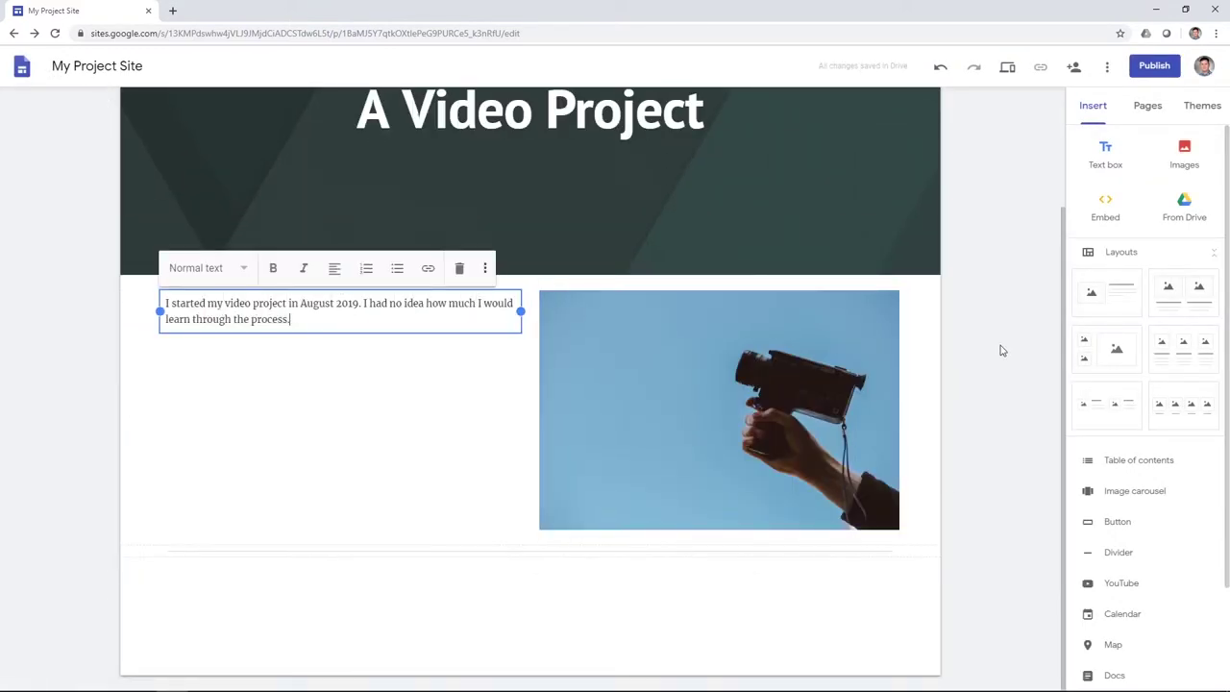
click(399, 277)
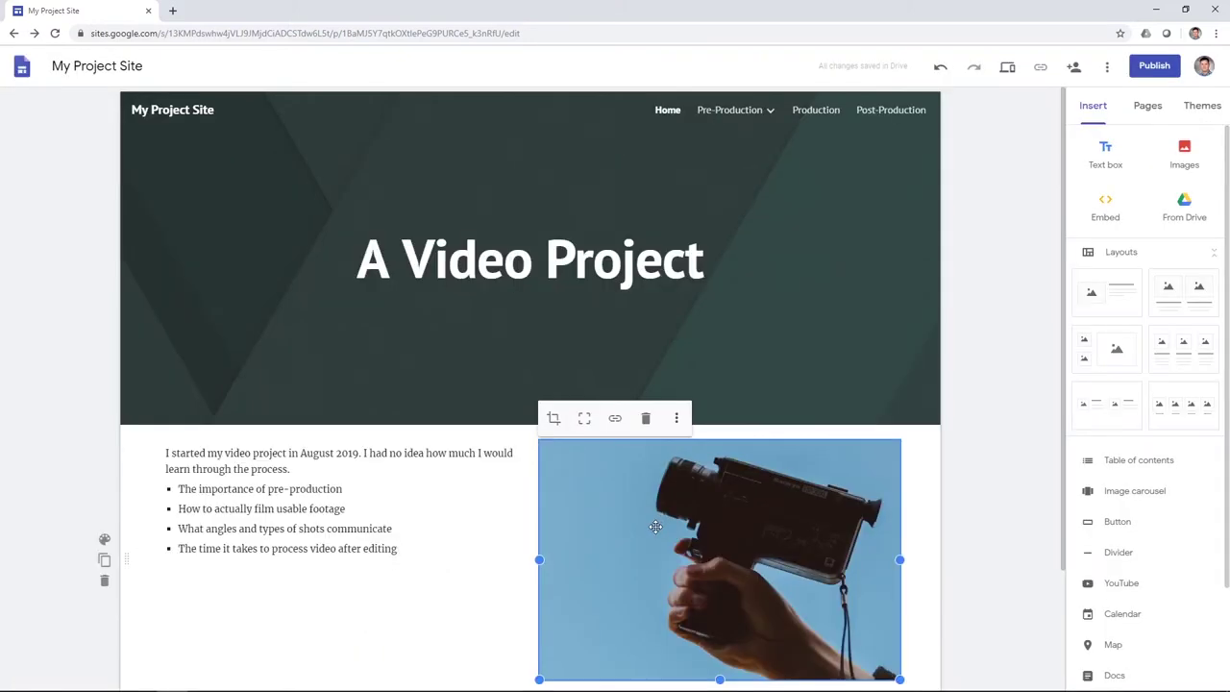
click(616, 420)
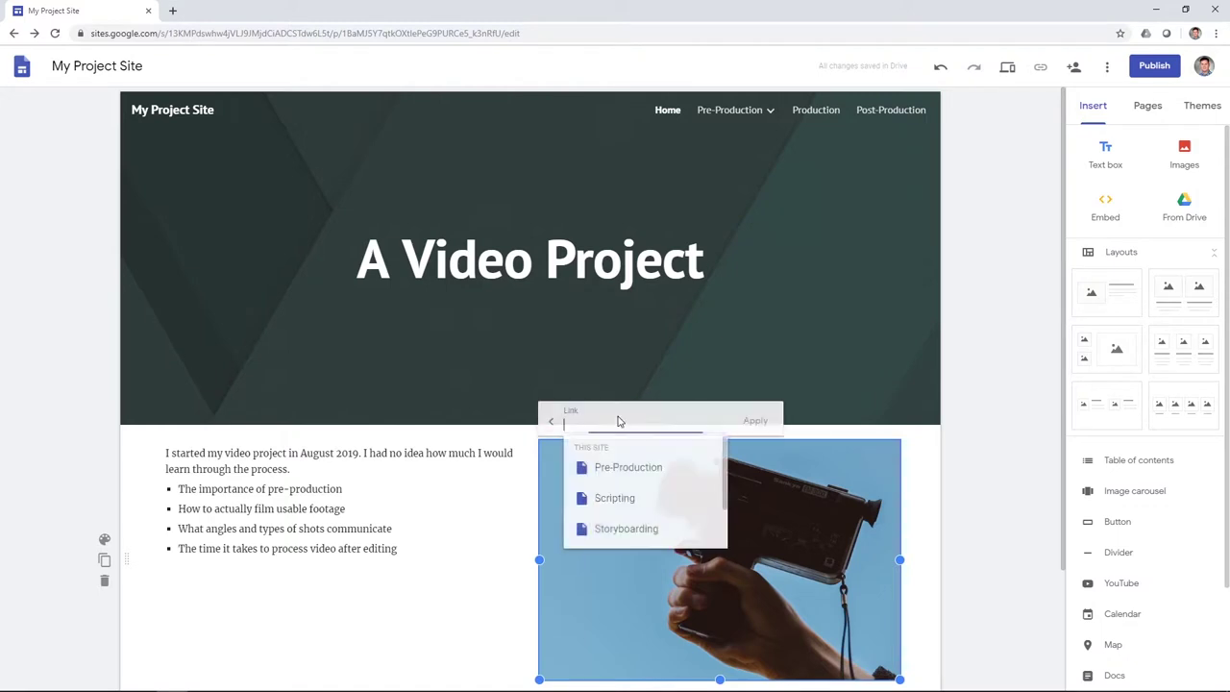
scroll(643, 475, down, 1)
scroll(643, 479, up, 1)
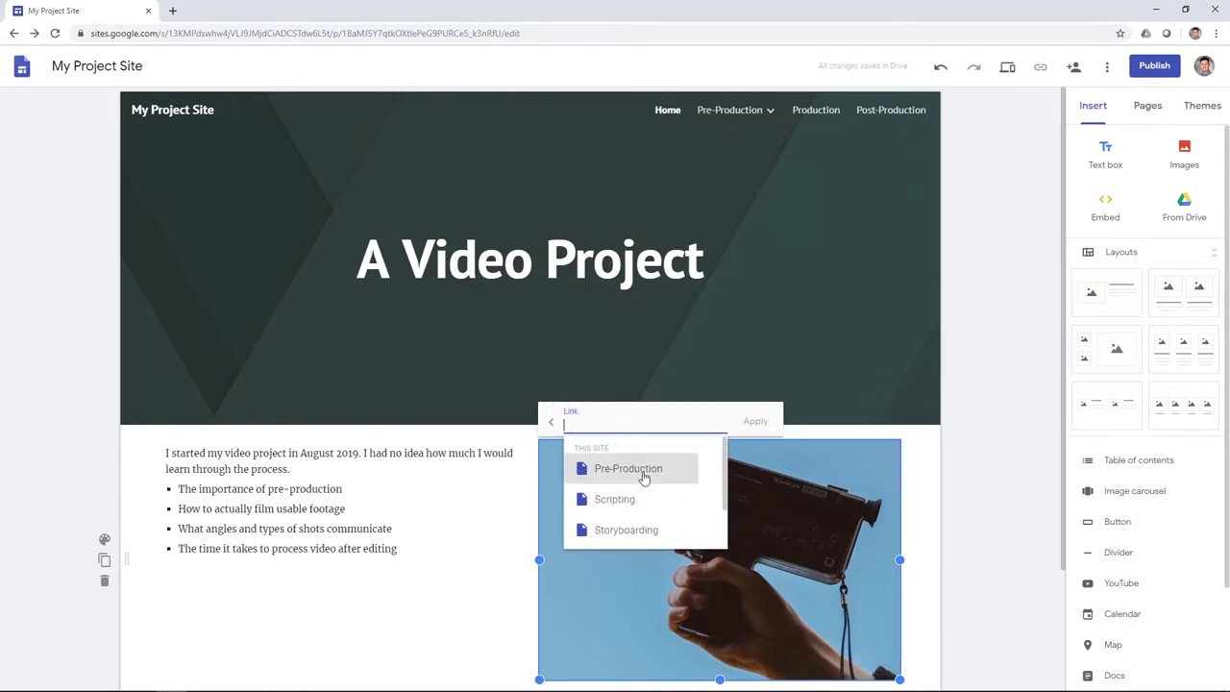
text(https://uncg.edu)
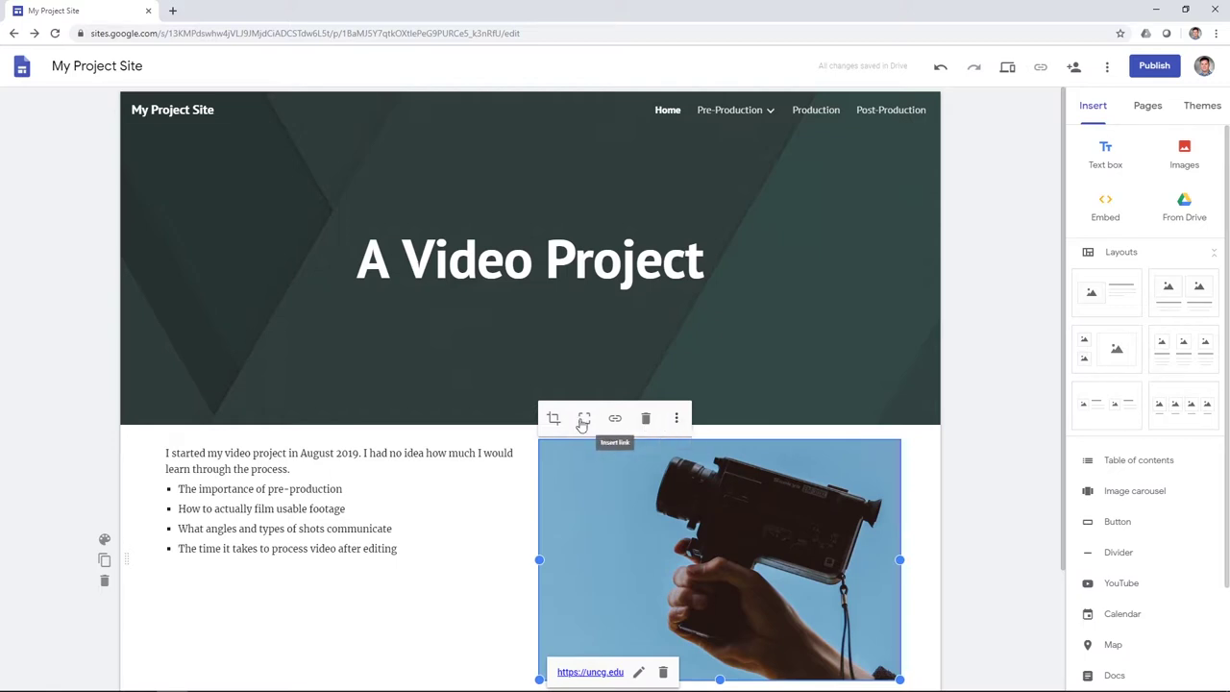
- Delete the text box beside the camera image and undo the deletion
click(440, 466)
click(461, 420)
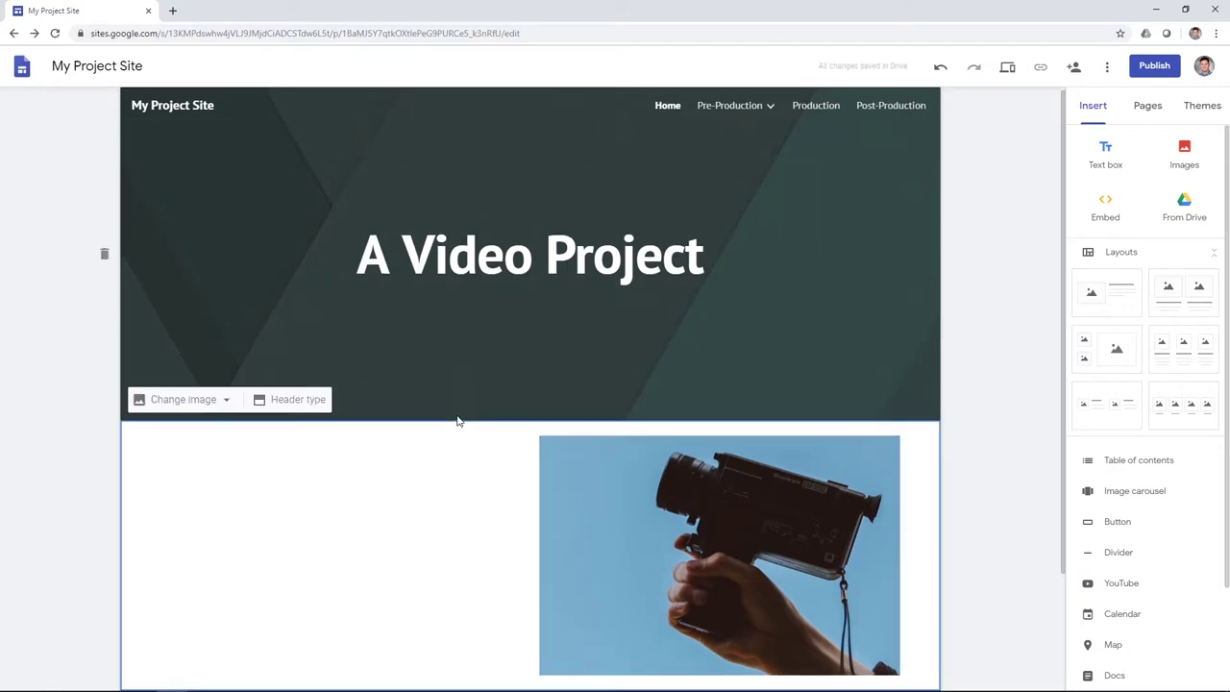
click(939, 67)
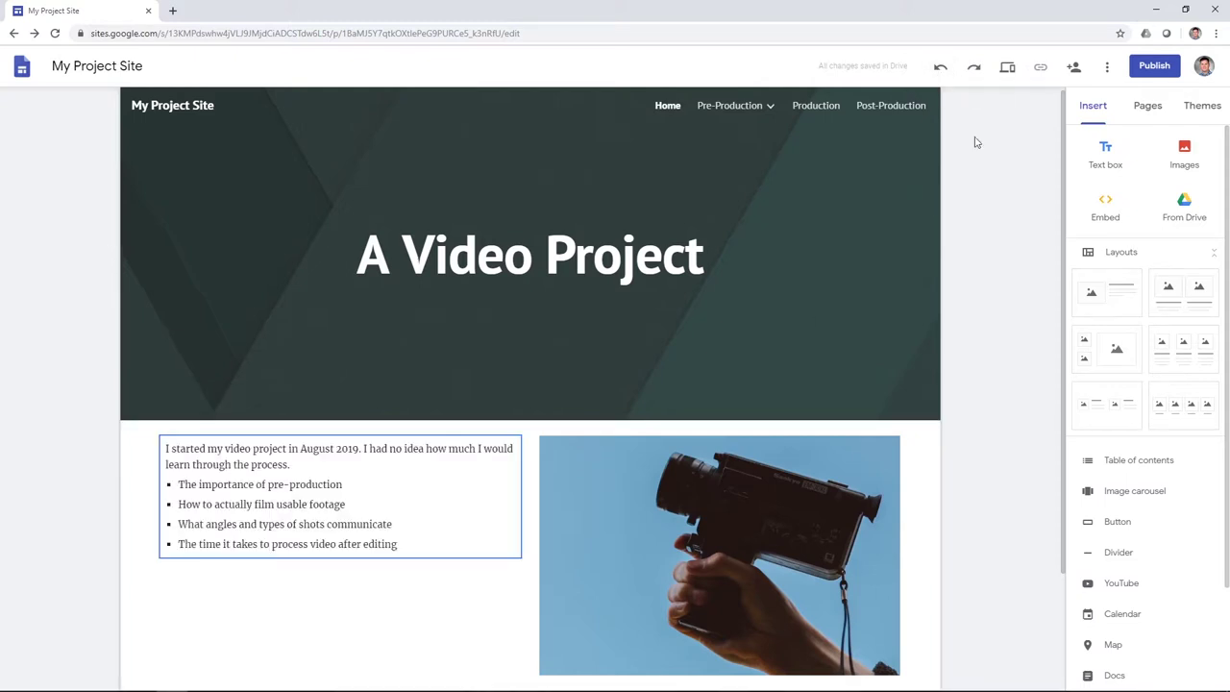
- Duplicate the text-and-image section and reduce the copy to full-width text reading "Telling a story in video is different than telling it with words on paper."
scroll(972, 144, down, 2)
click(104, 409)
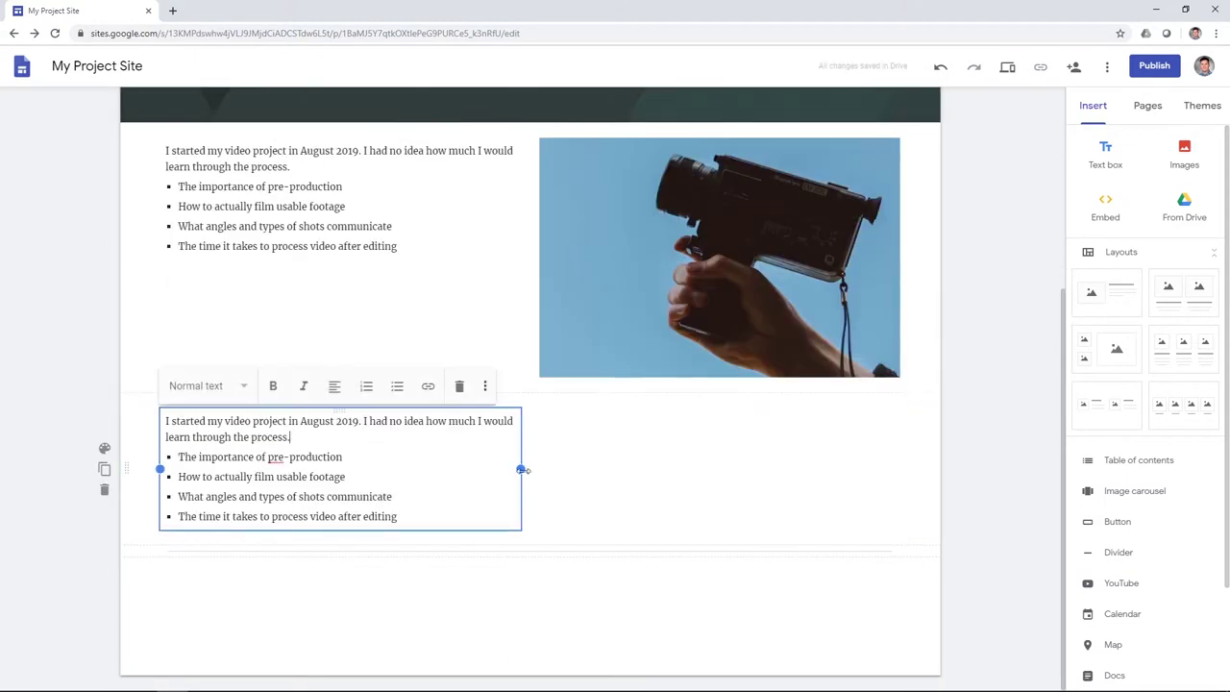
text(Telling a story in video is different than telling it with words on paper.)
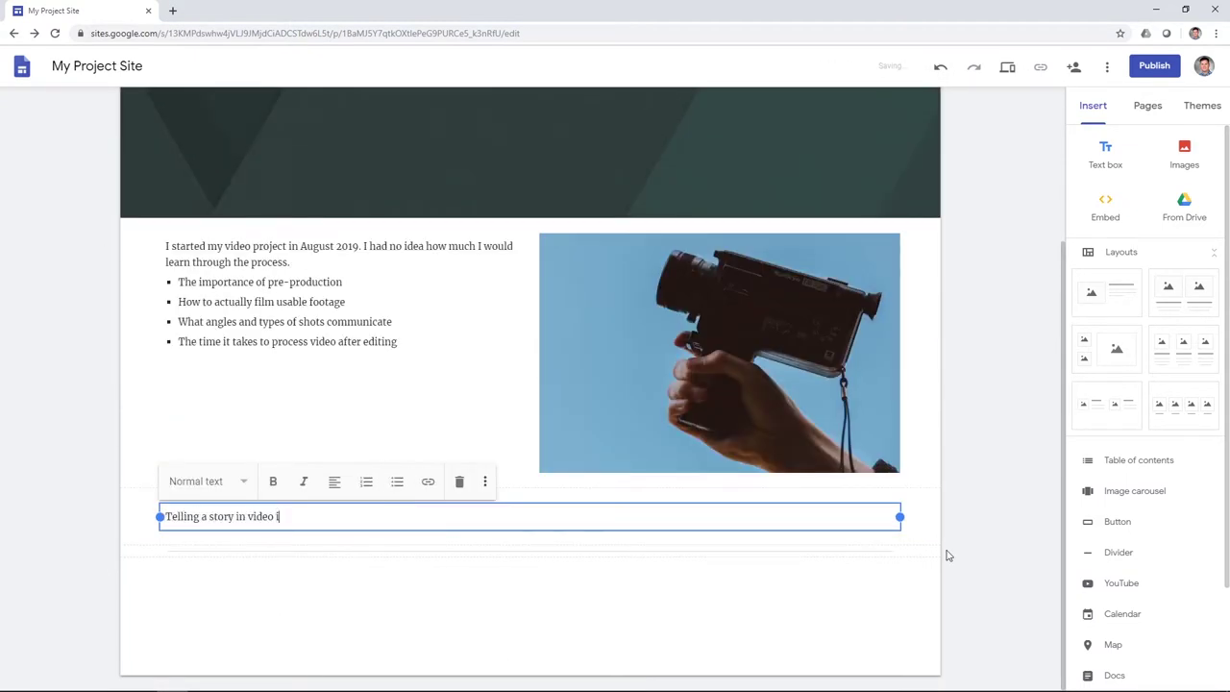
- Format the new full-width sentence as a bold, centred Heading and give its section the teal emphasis background
key(ctrl+a)
click(206, 480)
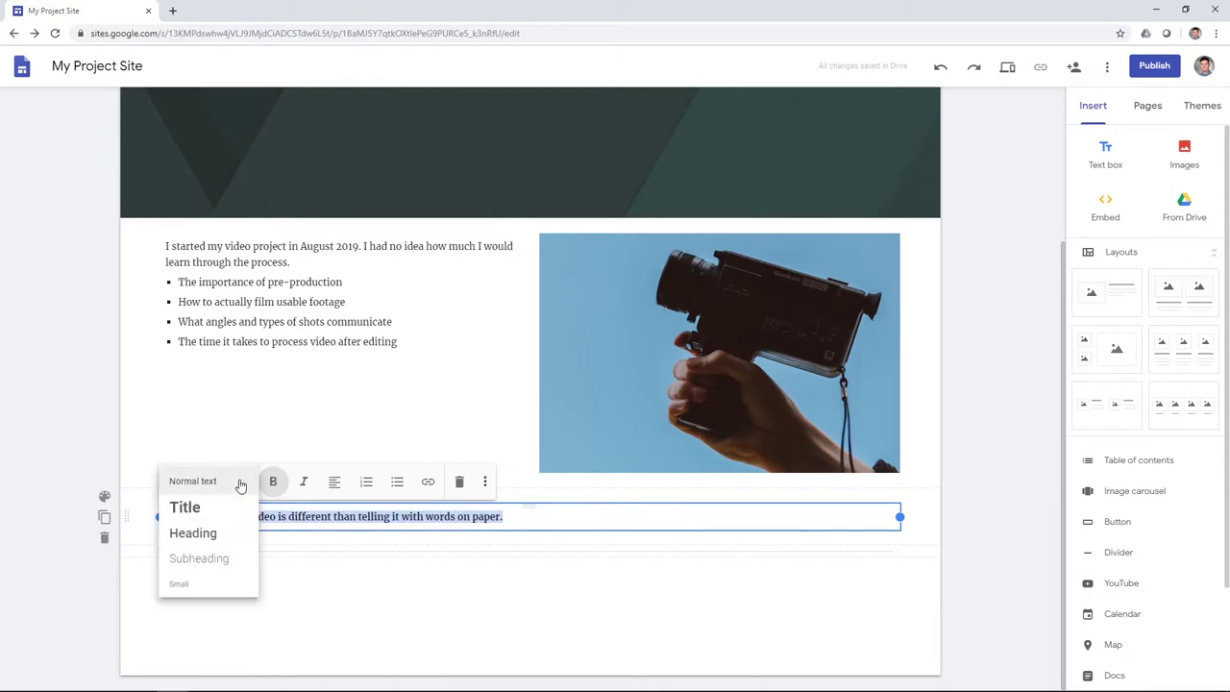
click(197, 533)
click(104, 492)
click(189, 531)
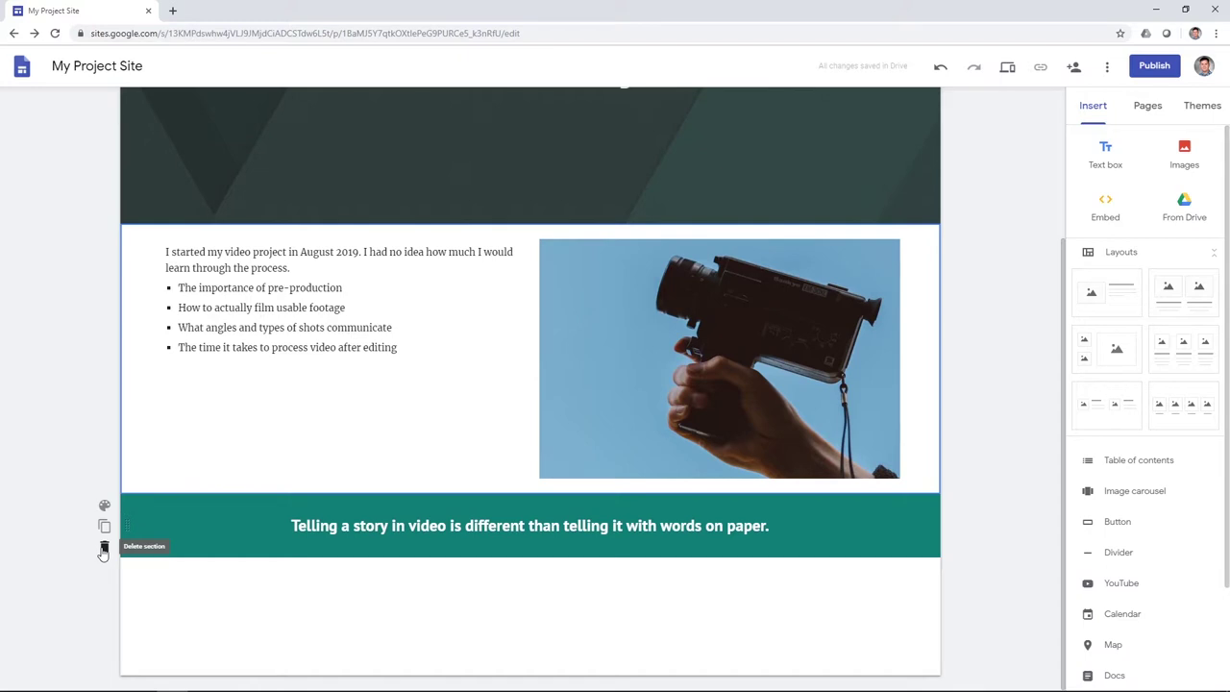
- Move the teal sentence section above the text-and-image section, and return it to its place below
drag(126, 527, 125, 257)
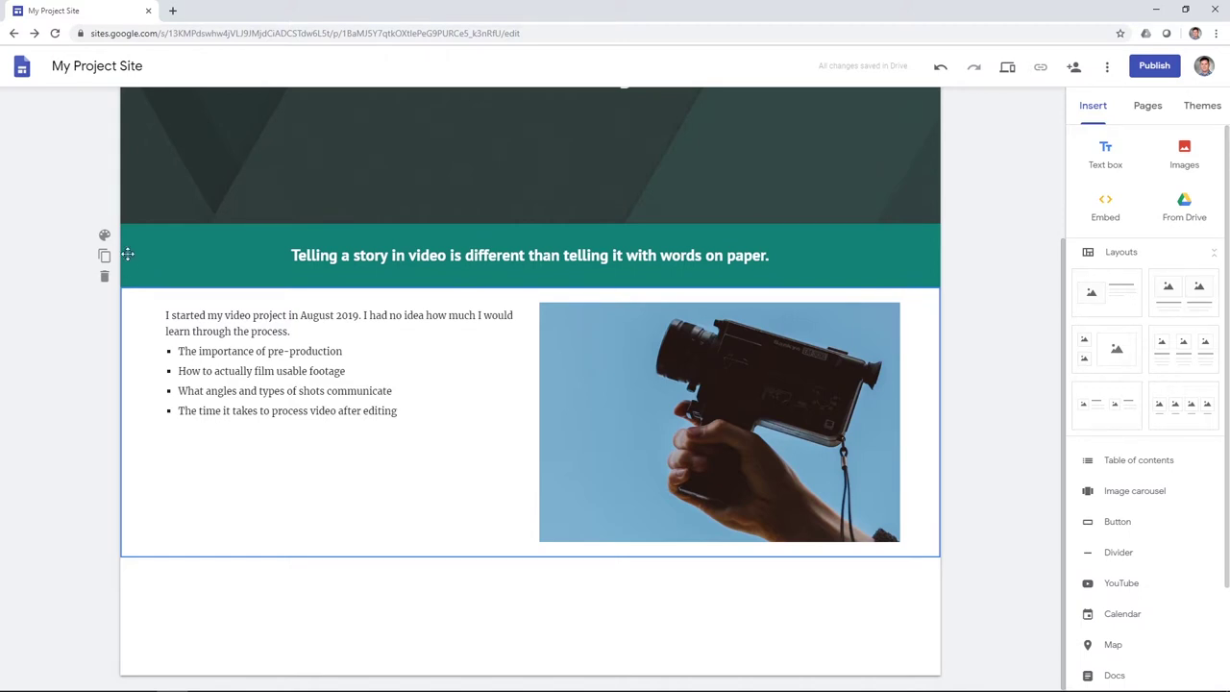
drag(126, 254, 122, 600)
scroll(990, 380, up, 2)
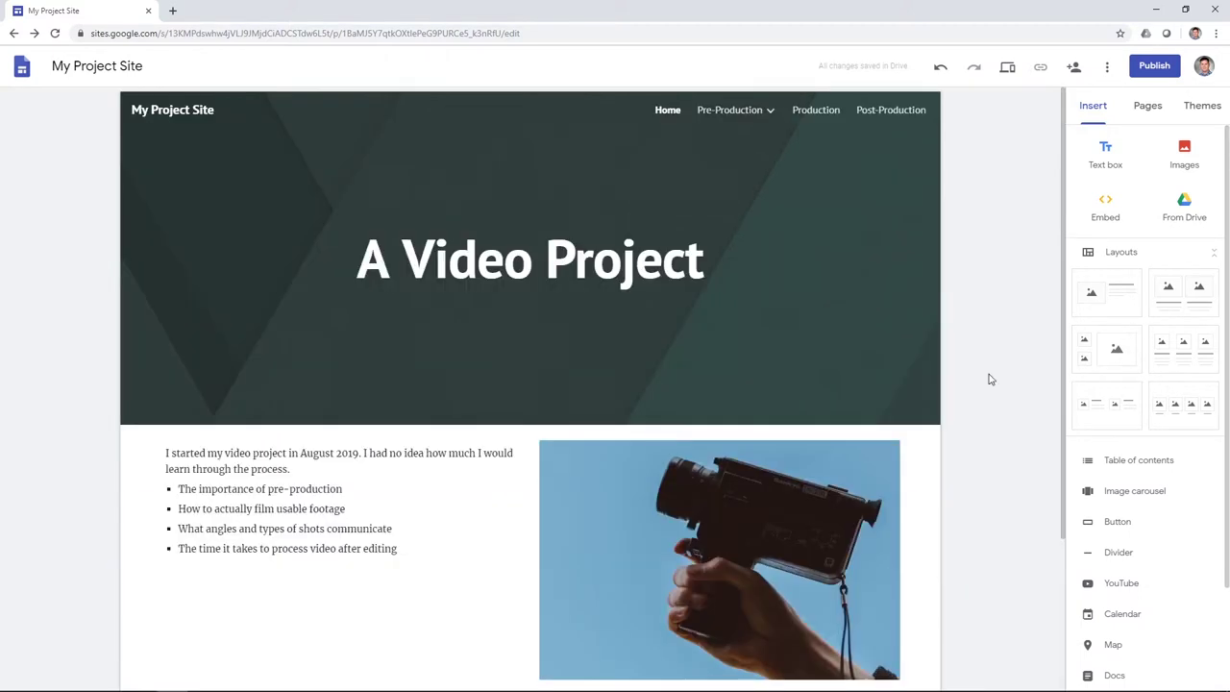
- Publish the site under a custom web address made of the owner's first name followed by "sprojectsite098"
click(1154, 66)
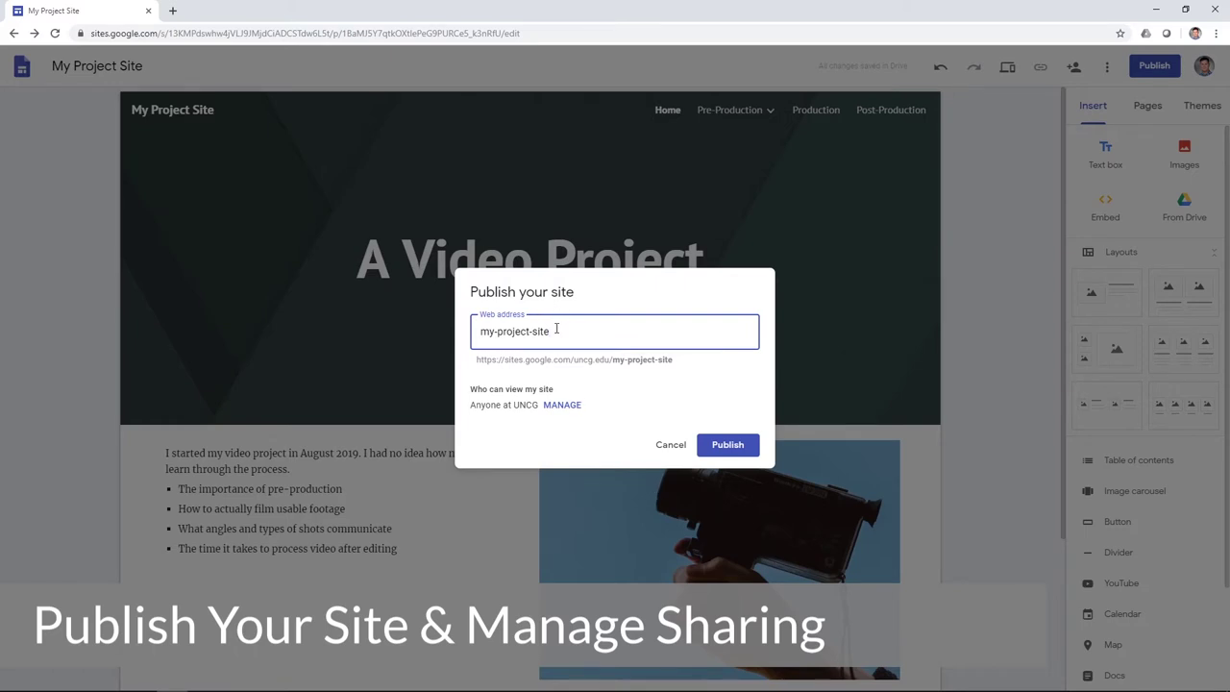
drag(556, 334, 449, 347)
text(v)
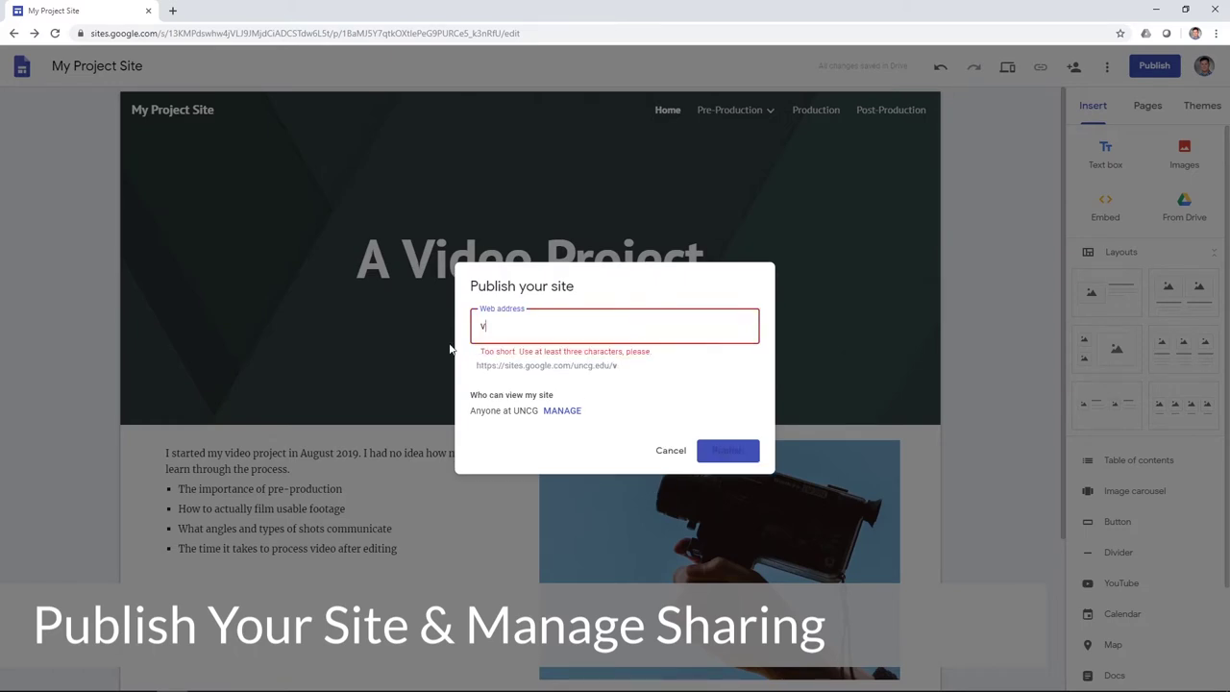
text(aughnsprojectsite)
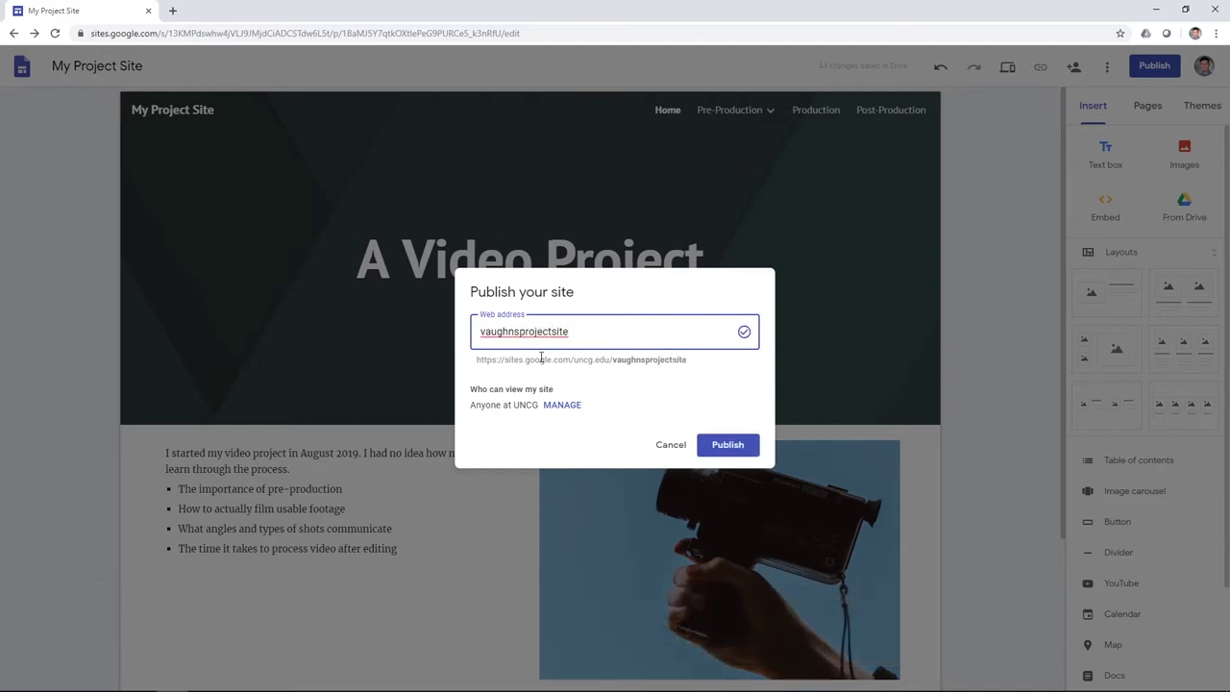
text(098)
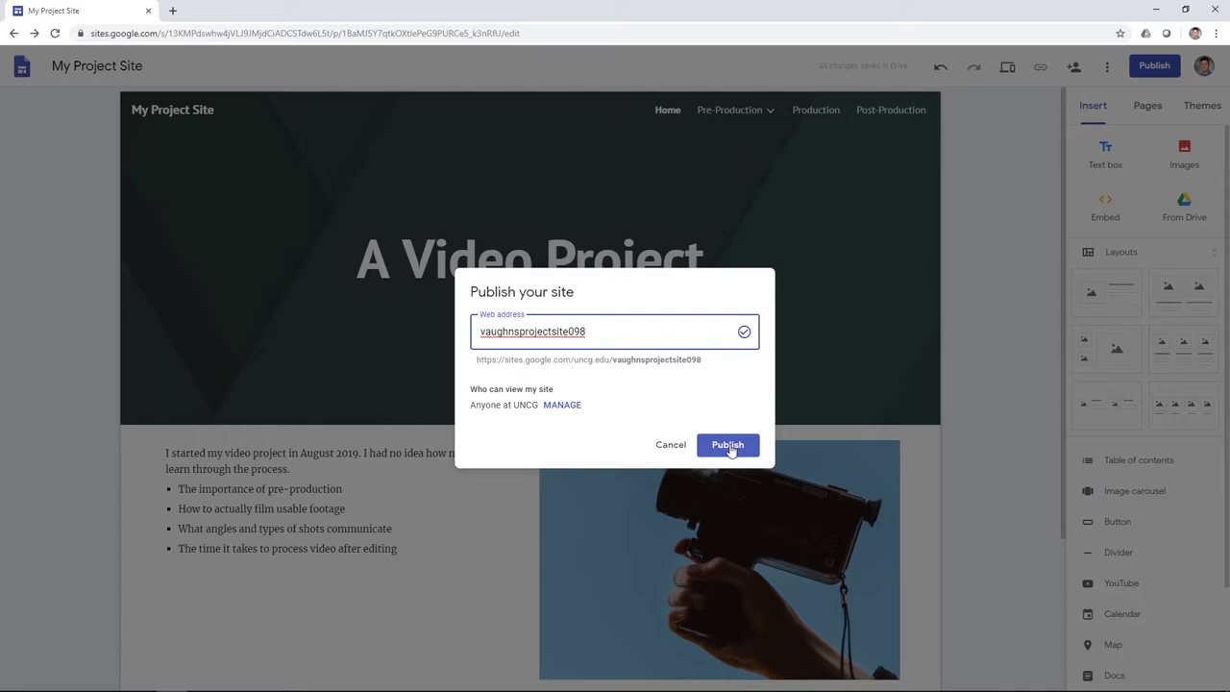
click(729, 445)
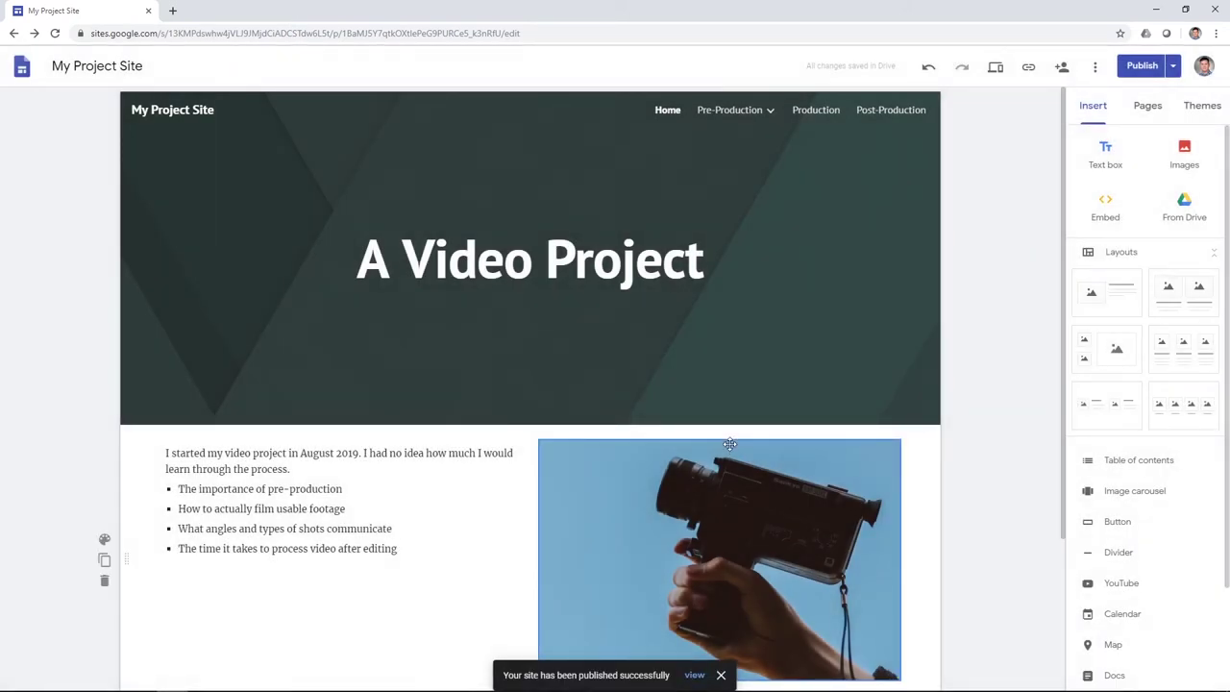
- View the published site in its own browser tab, and return to the site editor
click(1173, 68)
click(1173, 69)
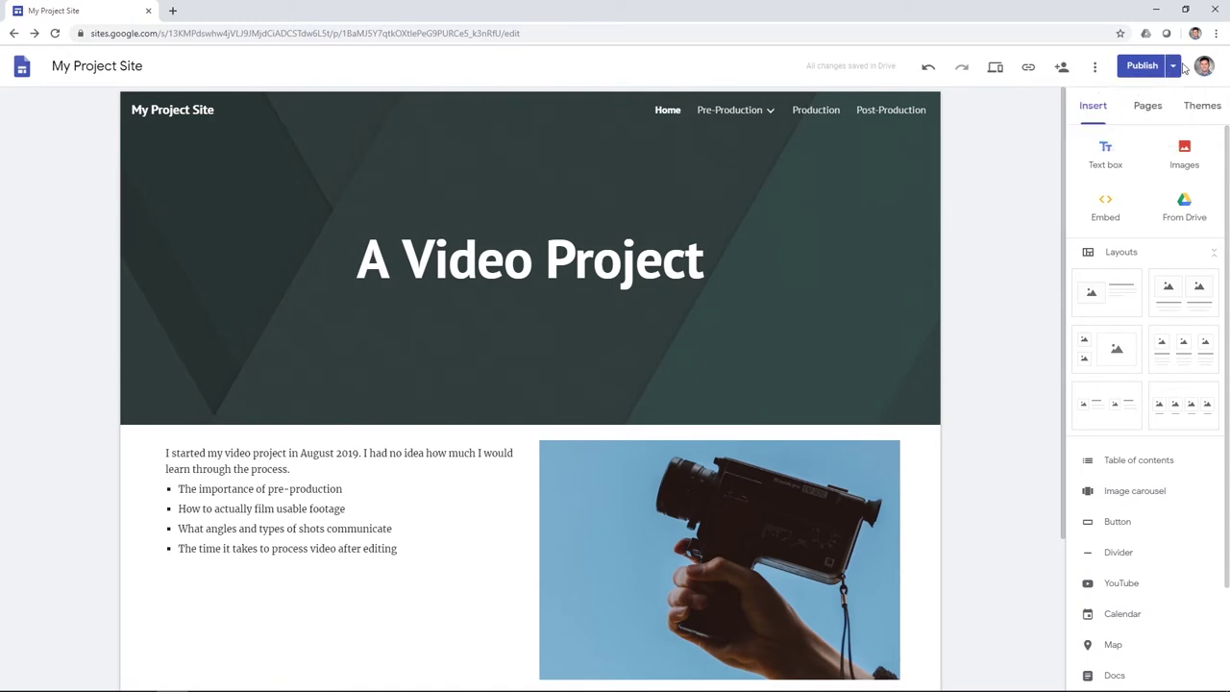
click(1173, 69)
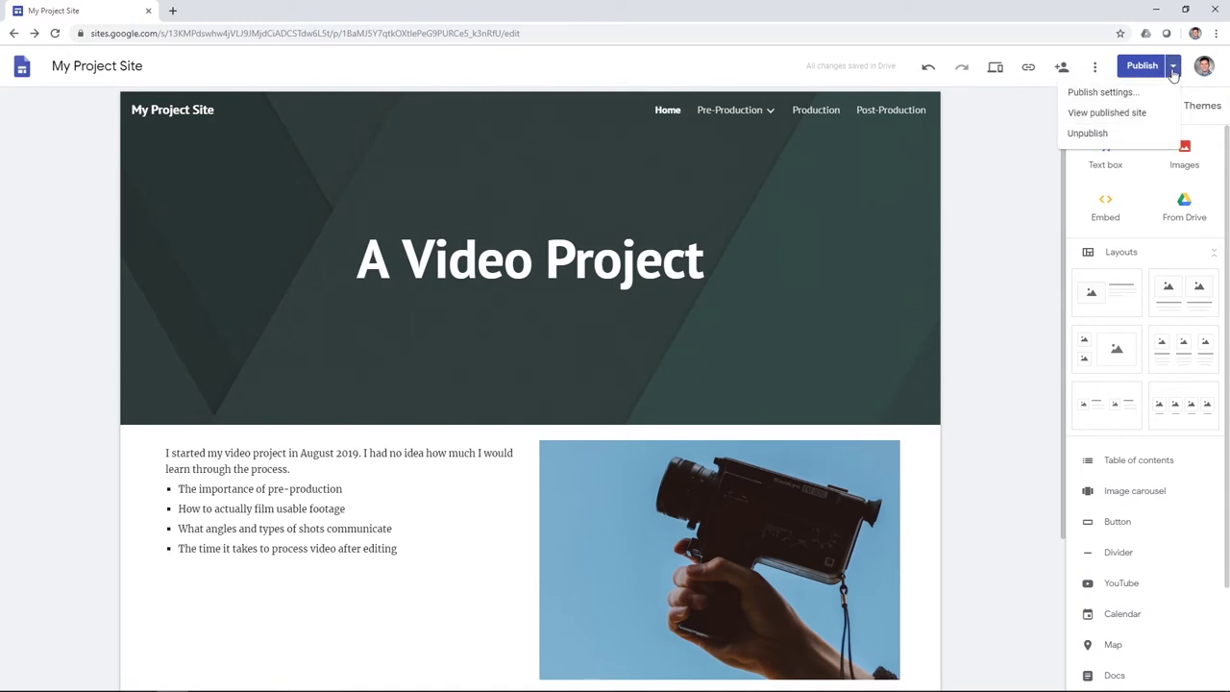
click(1123, 113)
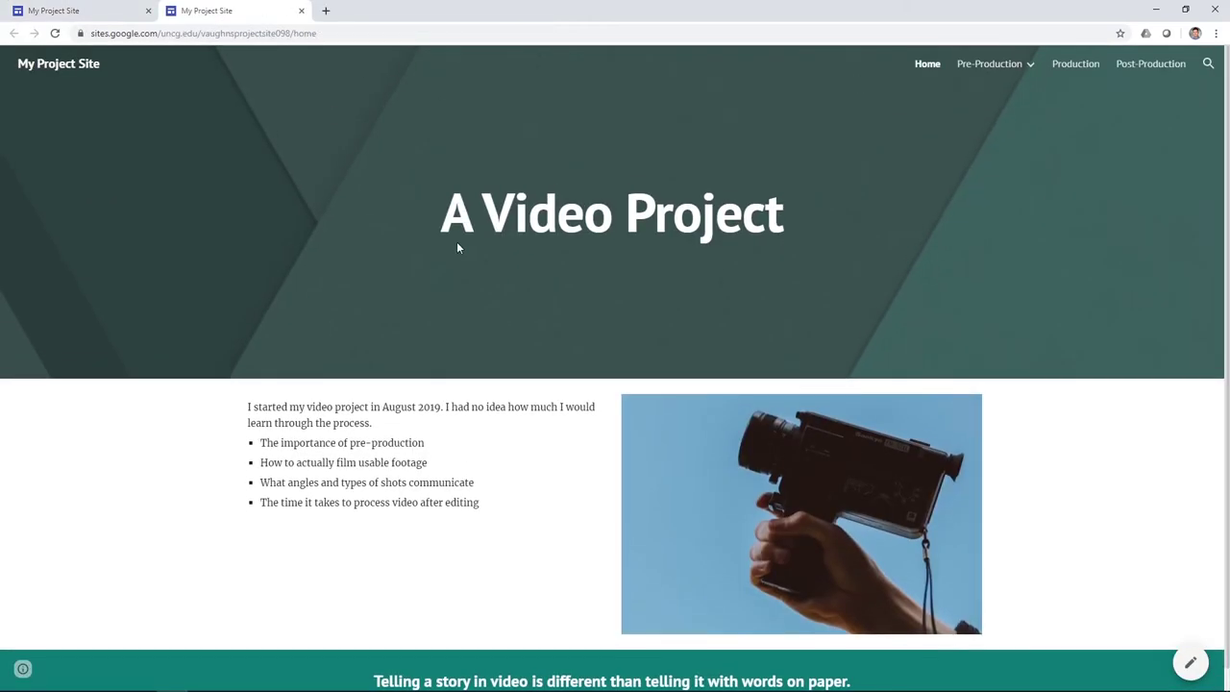
click(49, 10)
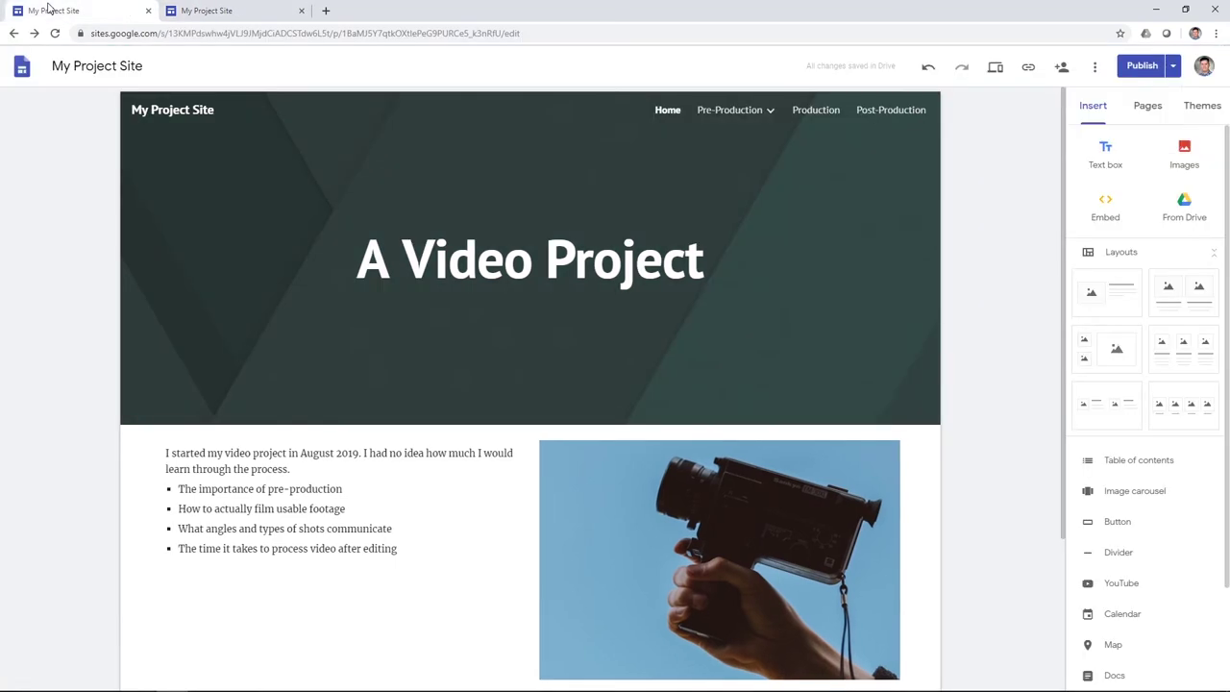
- Unpublish the site and confirm taking it offline
click(1175, 66)
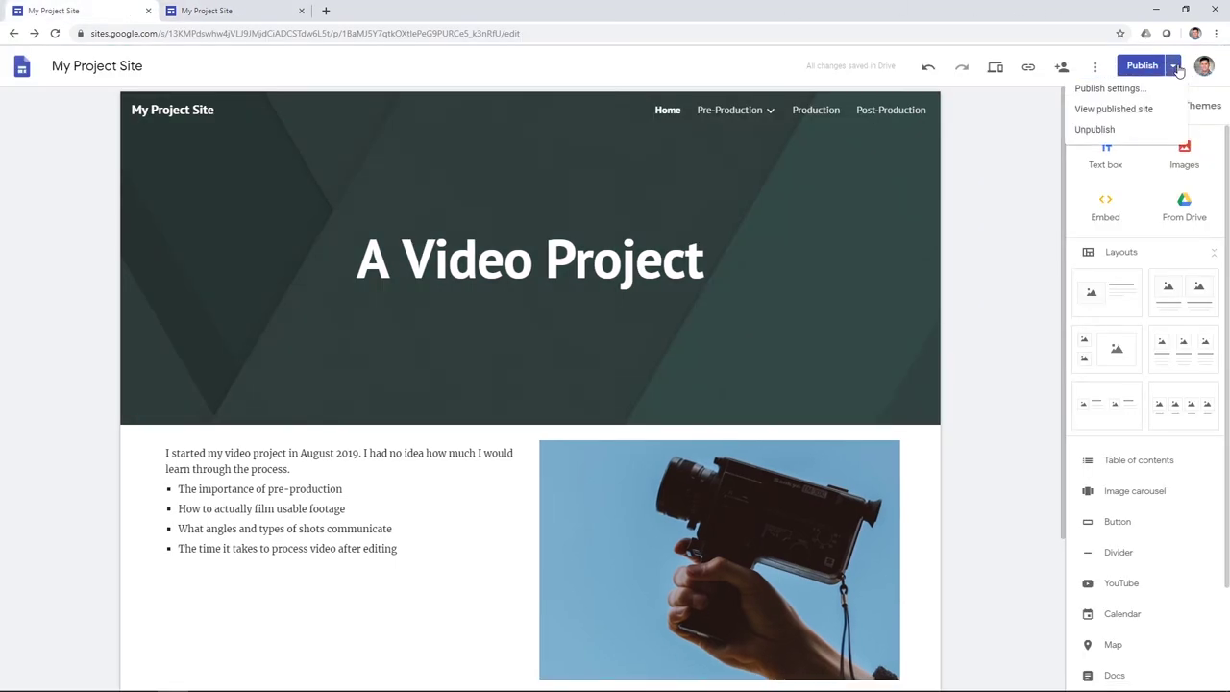
click(1127, 134)
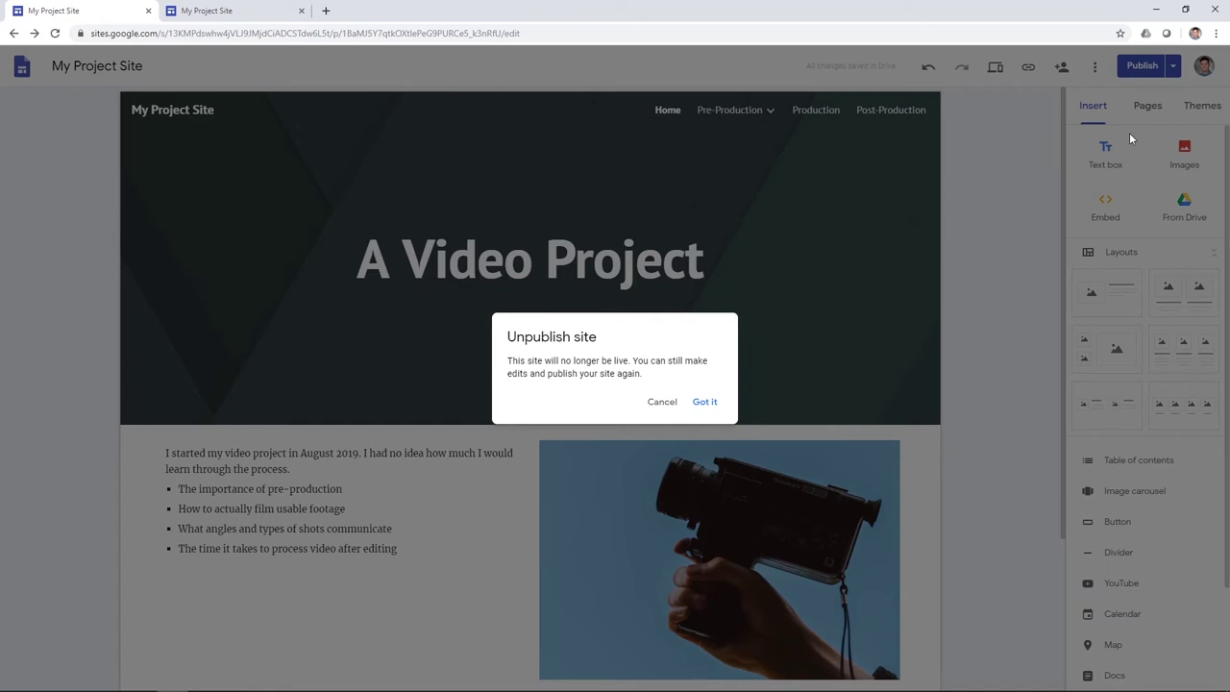
click(703, 402)
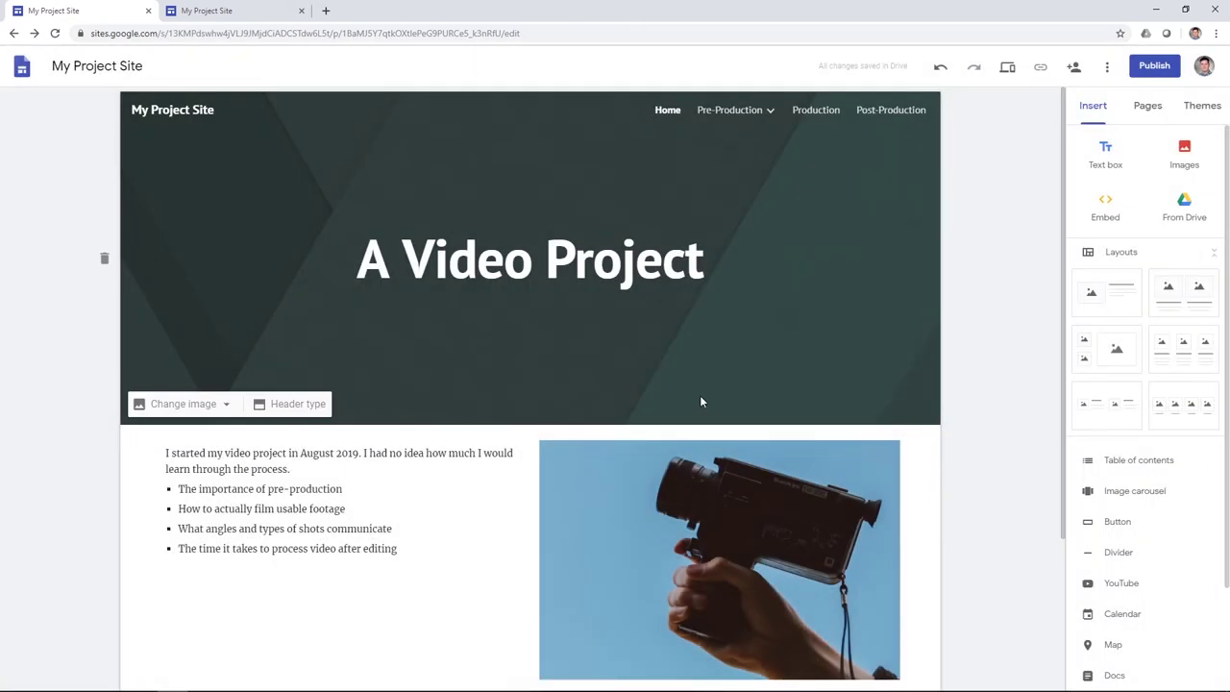
- Share the site with another person as an editor, entering their name or e-mail and sending the invitation with notification
click(1074, 67)
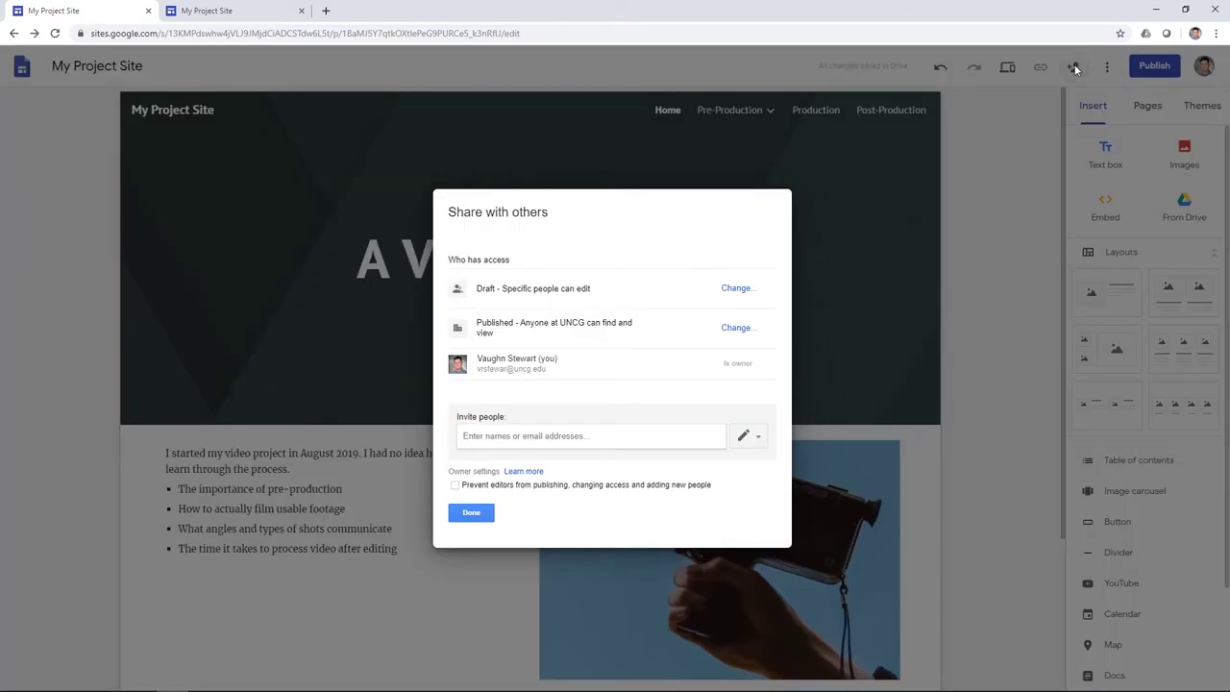
click(553, 436)
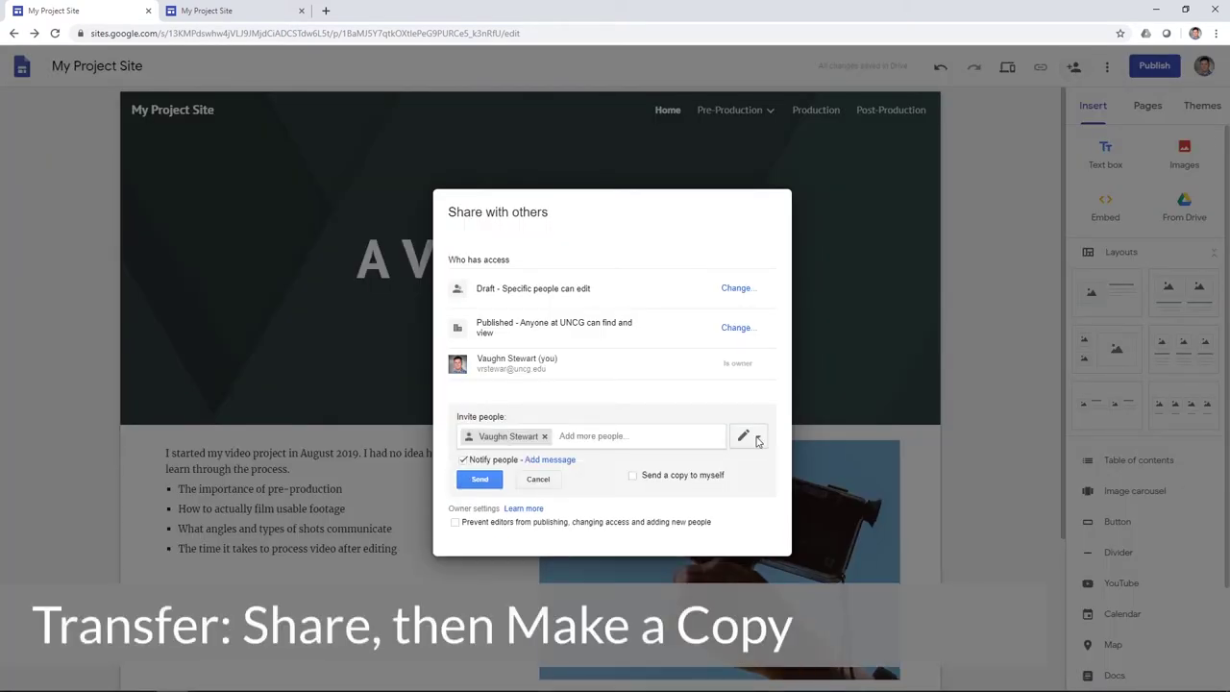
click(757, 437)
click(757, 437)
click(474, 480)
click(494, 402)
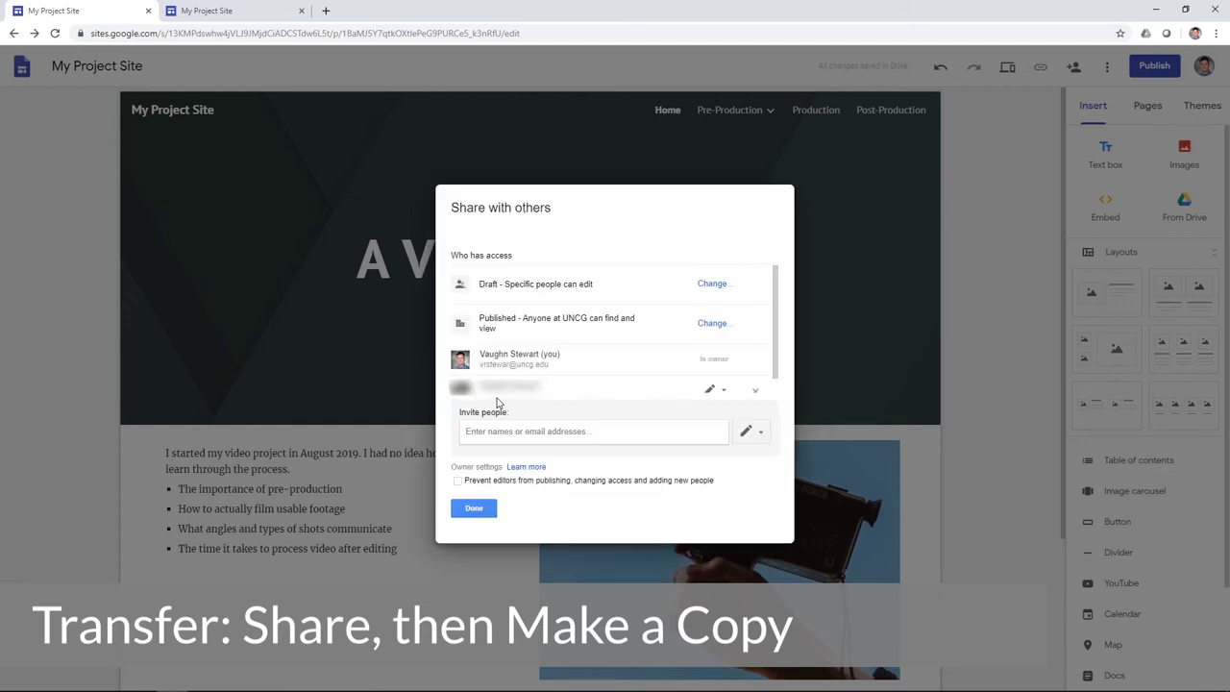
- Try to transfer ownership of the site to the invited person by making them owner, and dismiss the resulting dialog
click(716, 375)
click(684, 397)
click(479, 507)
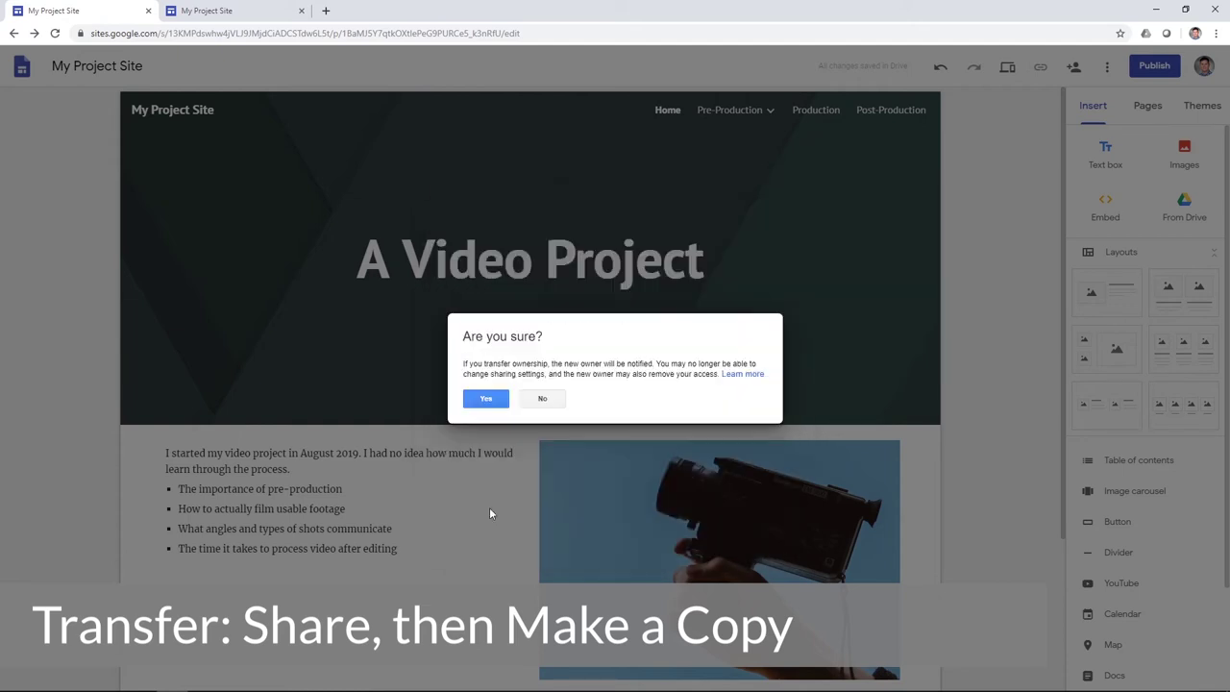
click(486, 400)
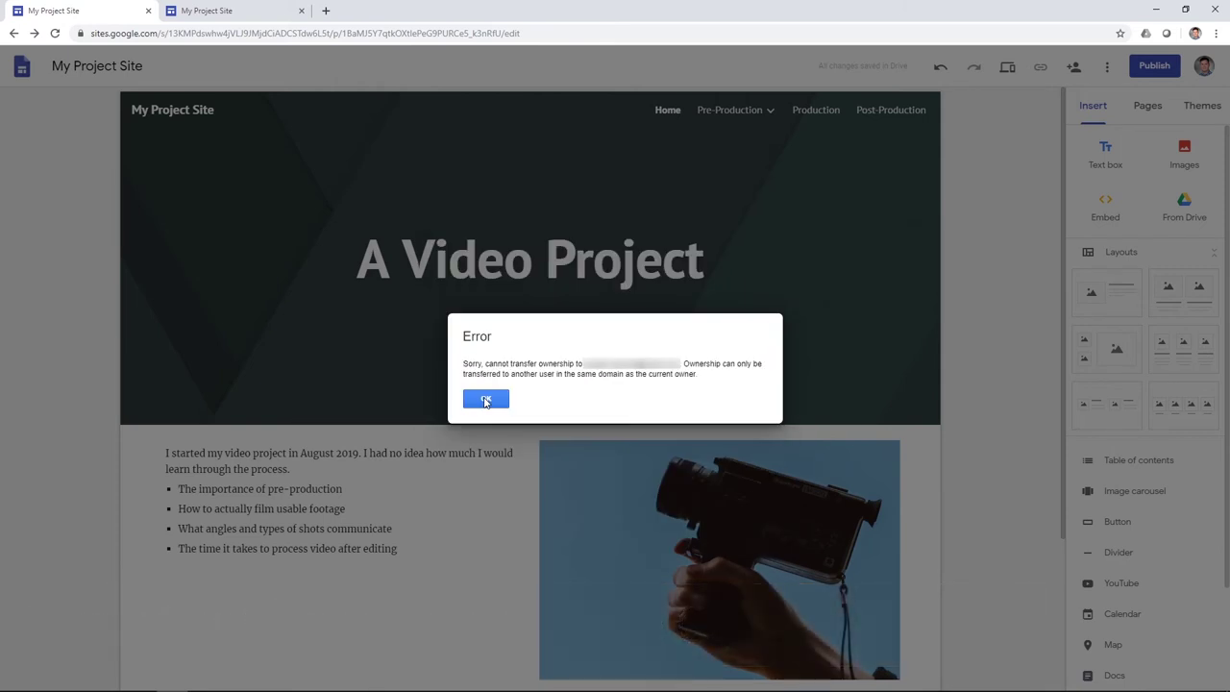
click(485, 400)
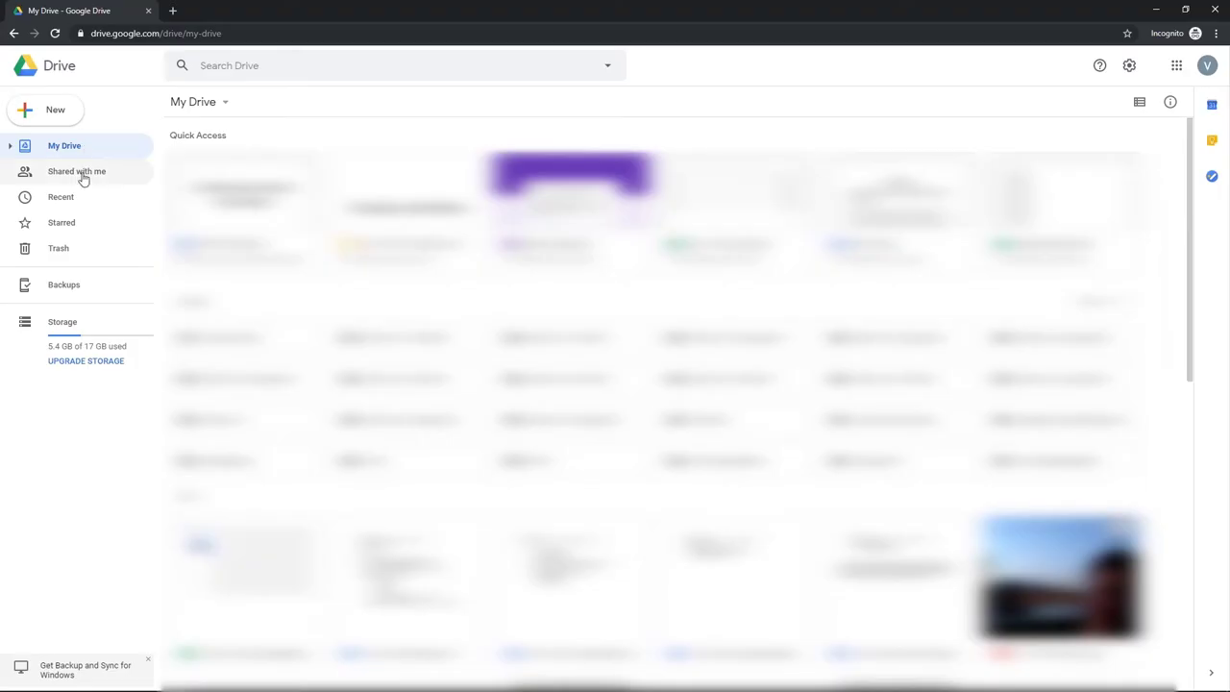
- In the invited person's Google Drive, make a copy of the shared "My Project Site" and open the copy from My Drive
click(82, 175)
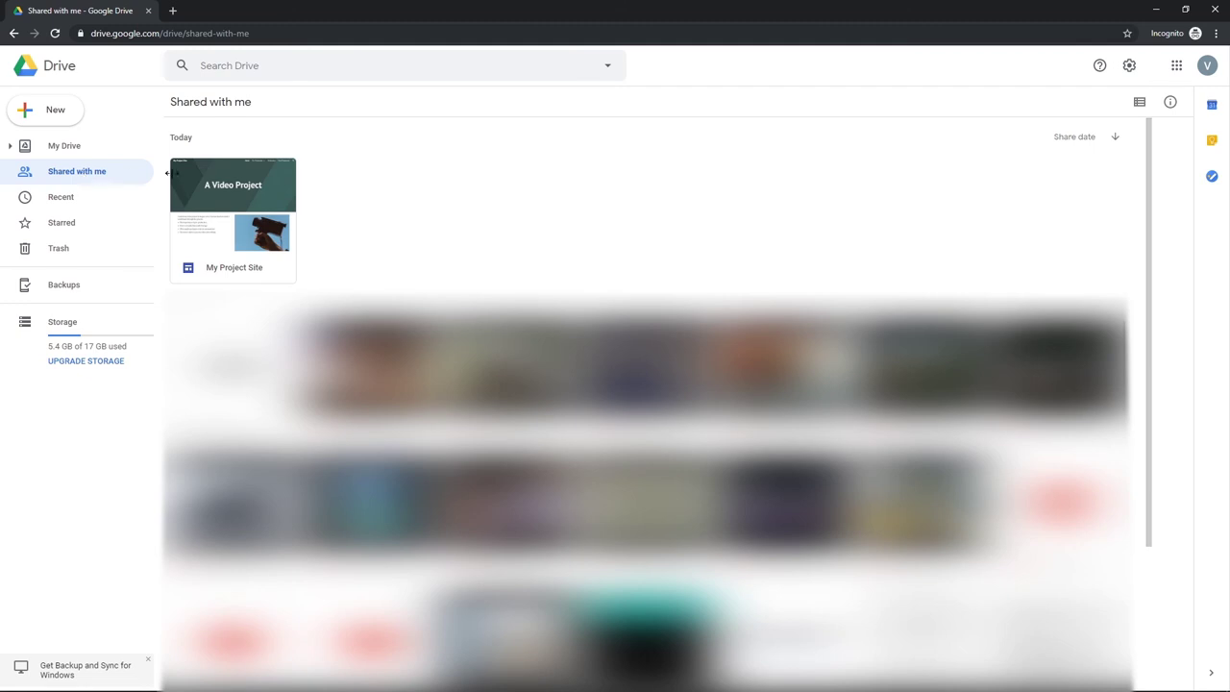
right_click(217, 192)
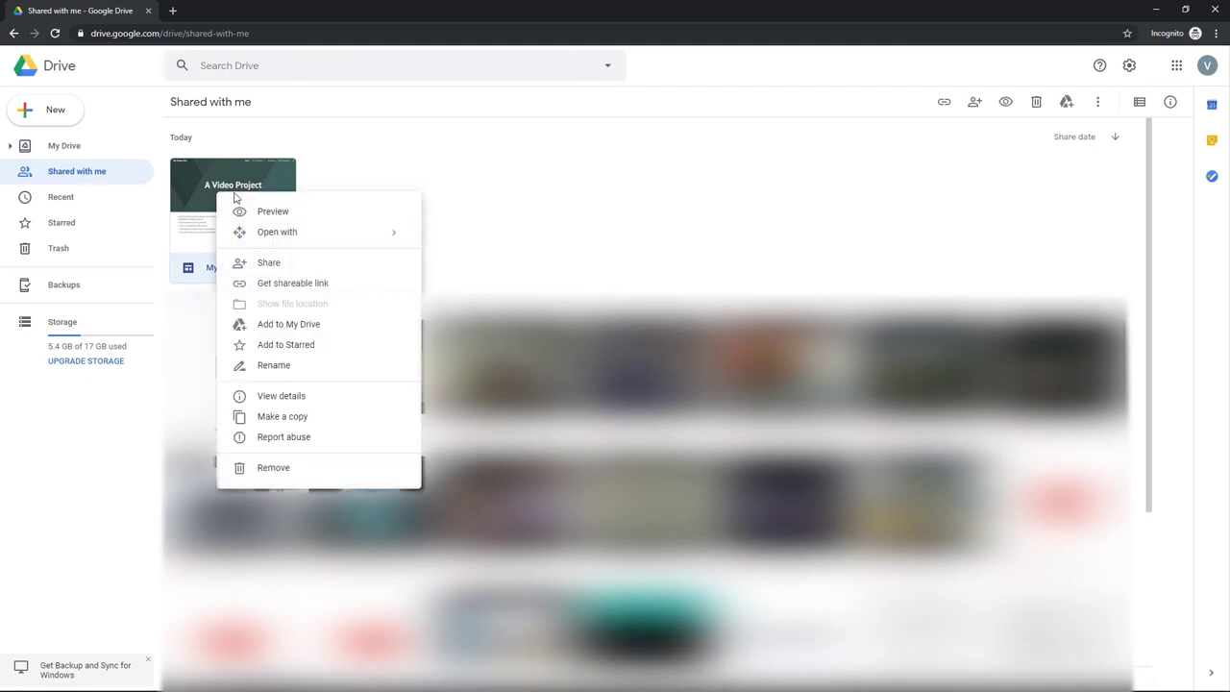
click(374, 416)
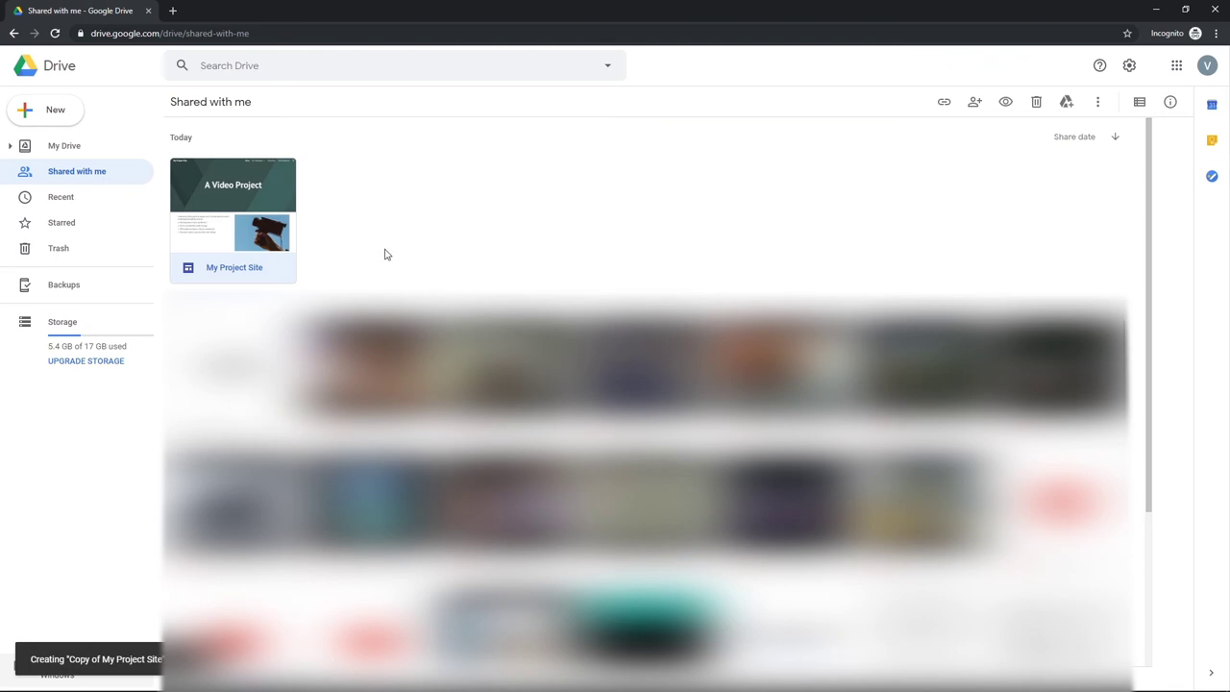
click(65, 149)
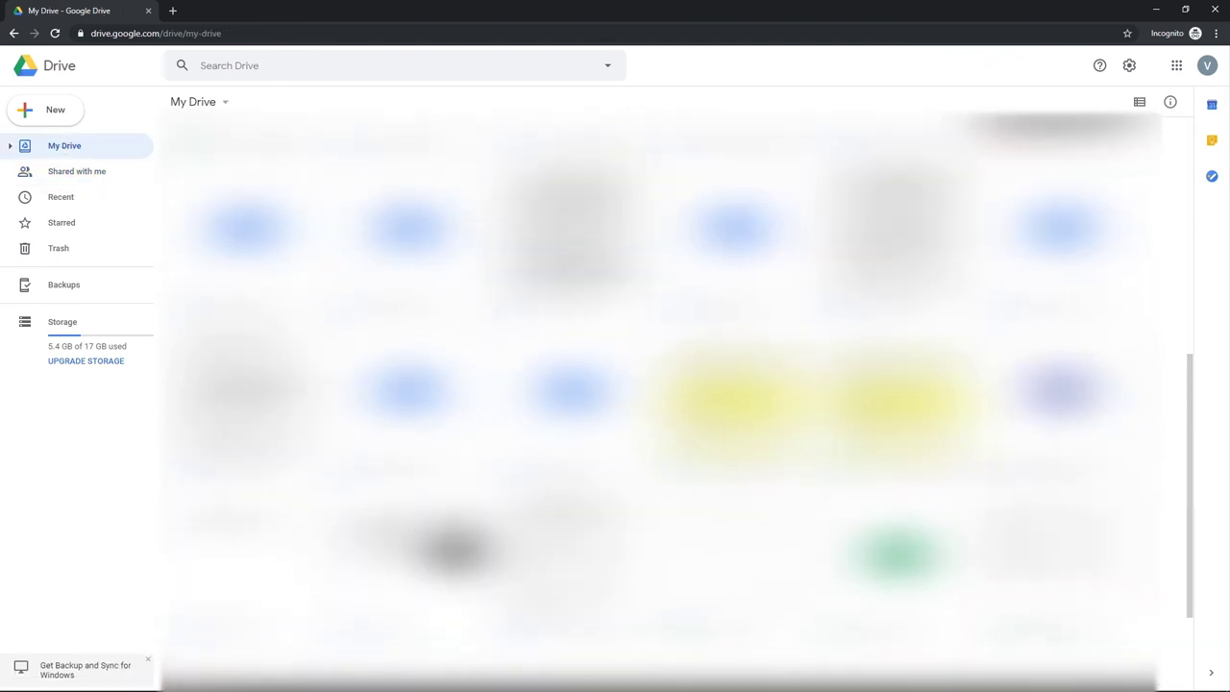
double_click(1051, 348)
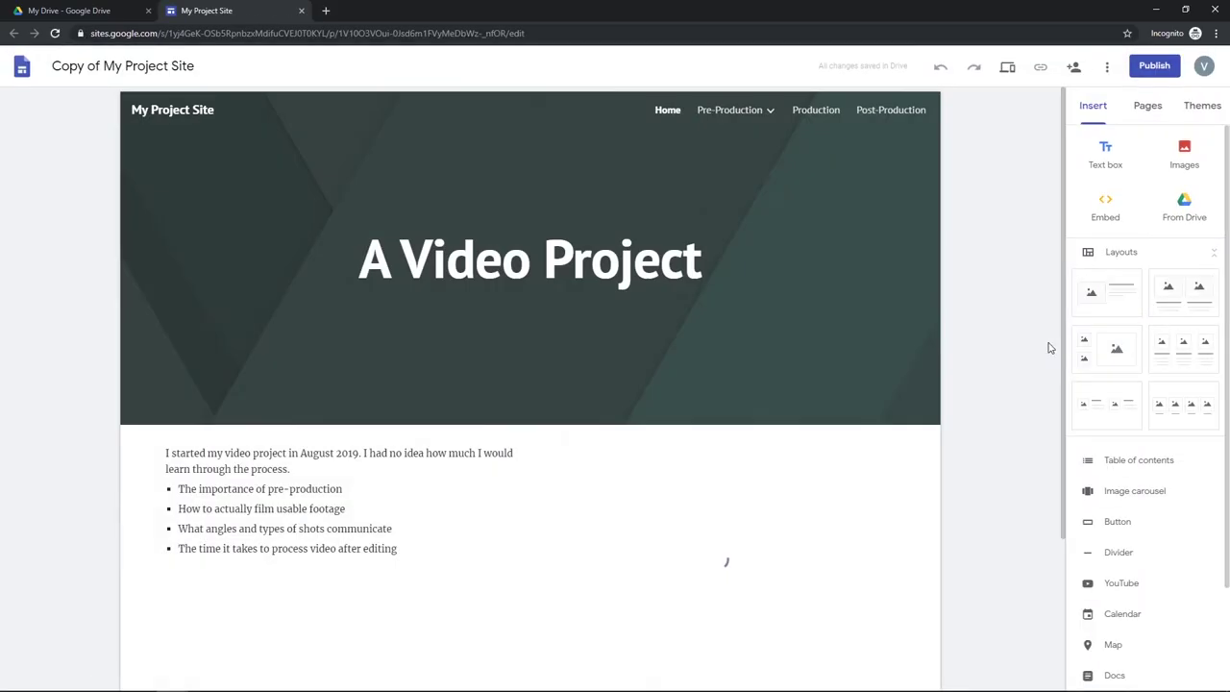